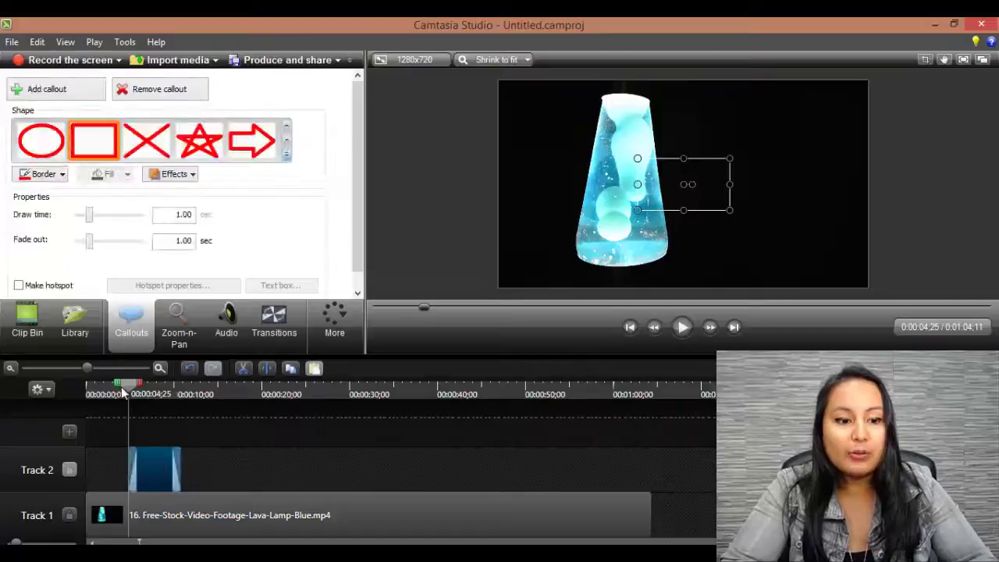
- Shift the rectangle callout on Track 2 to start at 0:00:05;25 and place the playhead at 0:00:08;10
drag(128, 387, 137, 389)
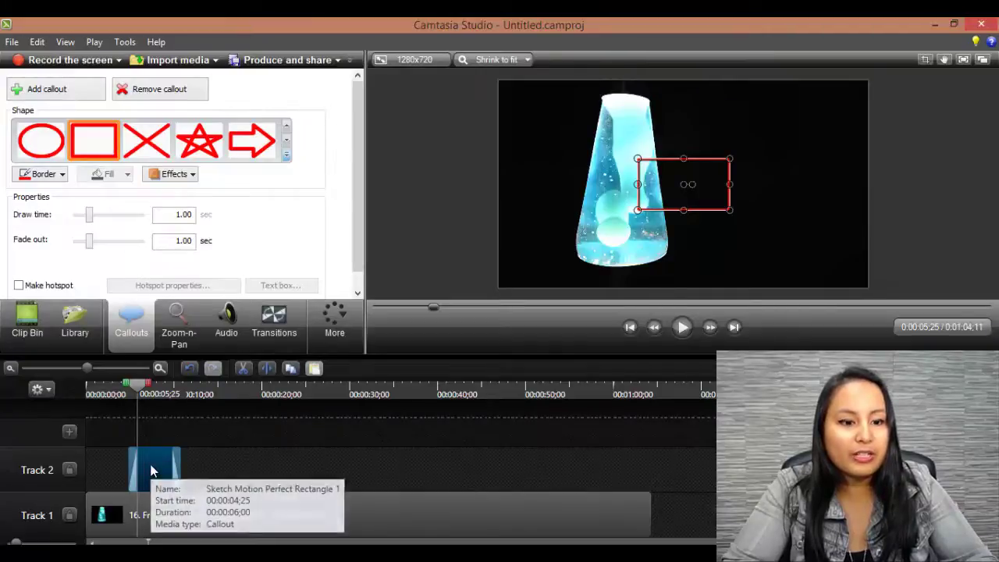
mouse_move(152, 471)
mouse_down()
mouse_move(170, 469)
mouse_move(161, 464)
mouse_up()
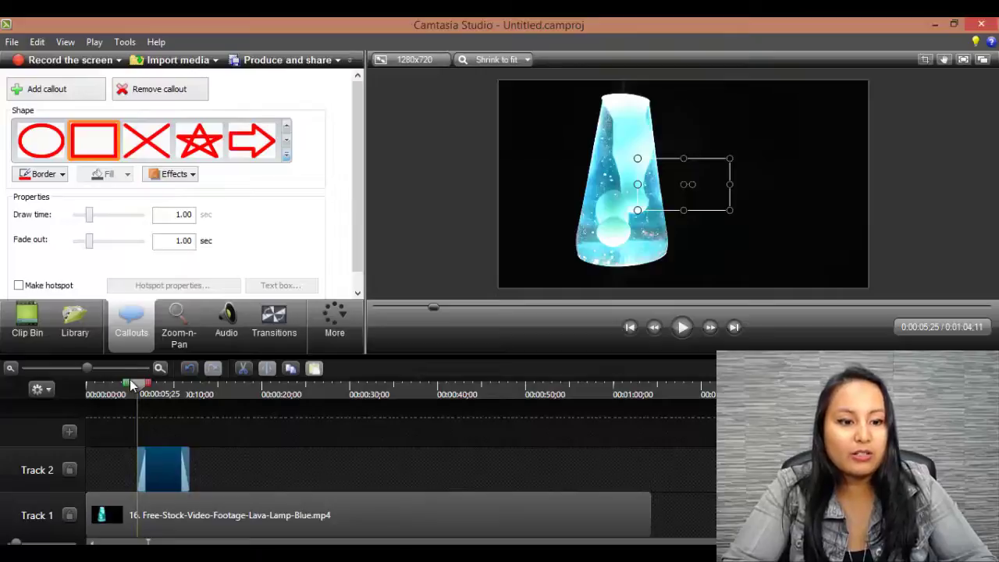
drag(132, 383, 153, 394)
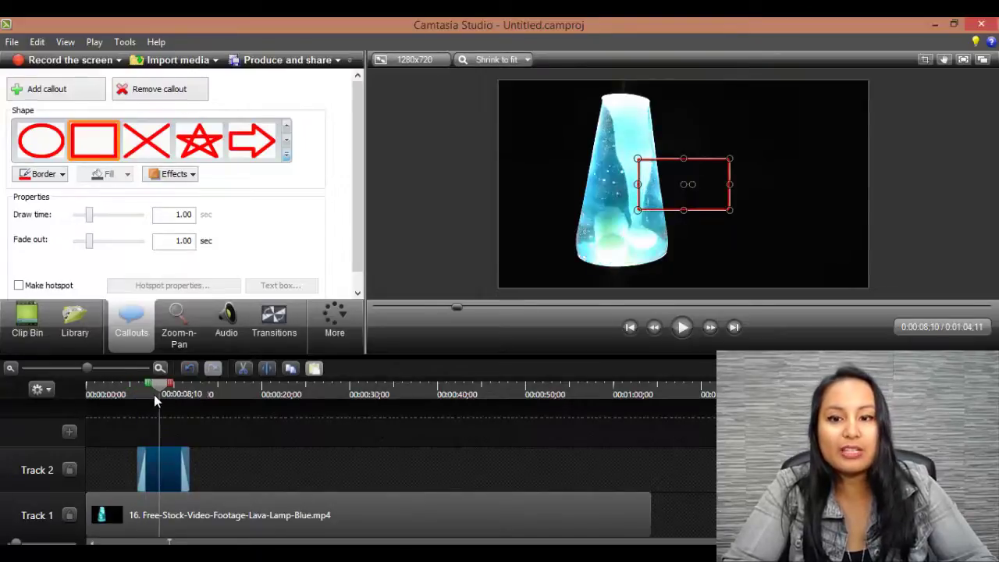
- Move the rectangle callout onto the black area beside the lava lamp and enlarge it to a roughly square shape
drag(643, 178, 734, 182)
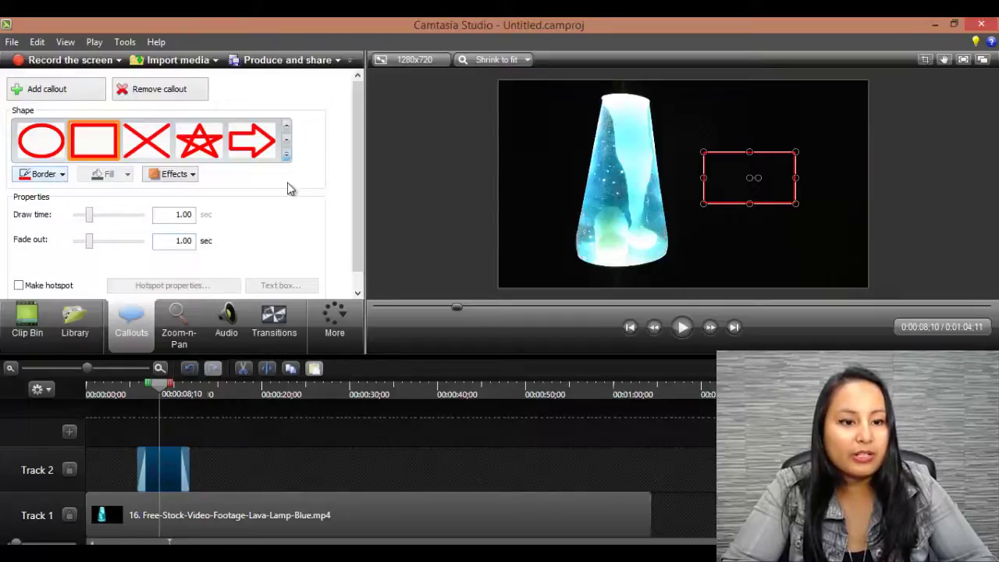
scroll(357, 262, down, 1)
scroll(357, 190, up, 1)
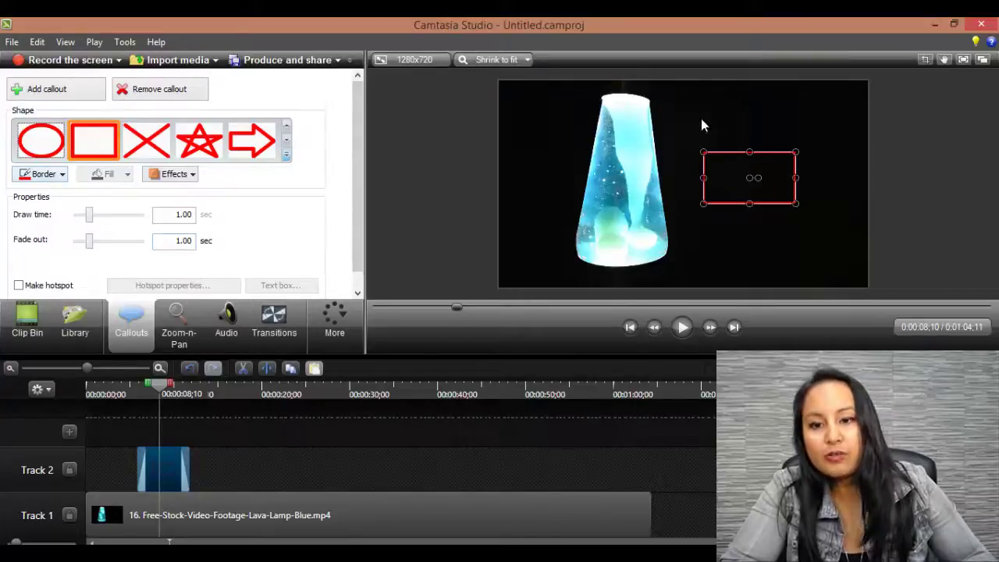
drag(700, 150, 707, 131)
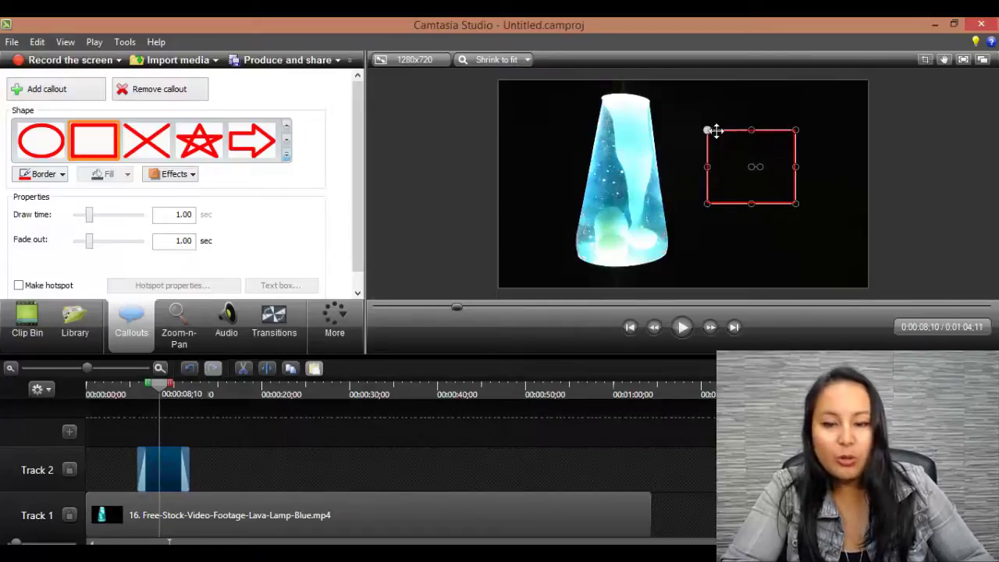
mouse_move(706, 166)
mouse_down()
mouse_move(677, 166)
mouse_move(718, 166)
mouse_move(704, 168)
mouse_up()
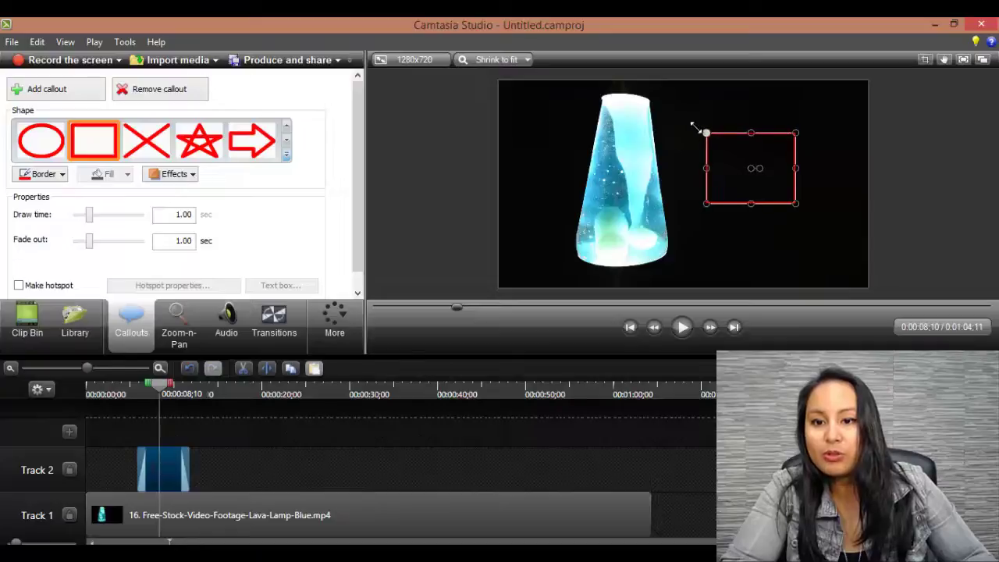
drag(702, 131, 732, 103)
drag(731, 154, 694, 156)
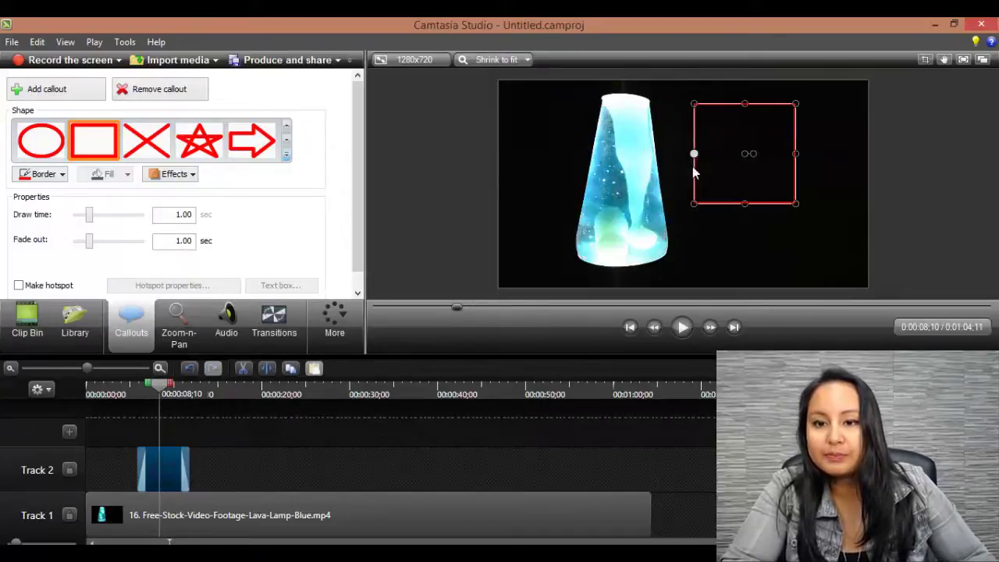
- Widen the rectangle callout on both sides in the full-screen preview, mostly away from the lamp, and return to the editor
click(962, 60)
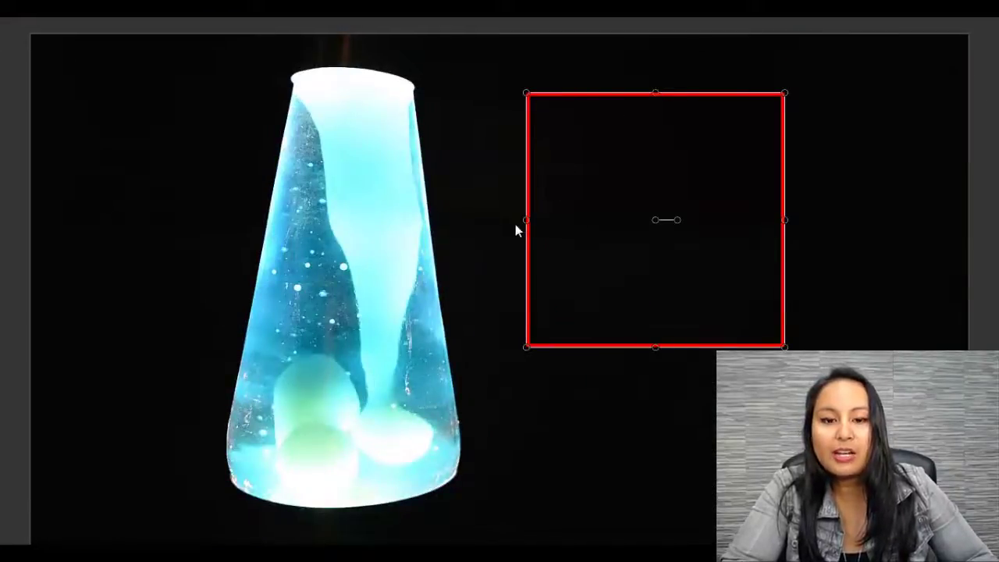
mouse_move(526, 221)
mouse_down()
mouse_move(455, 223)
mouse_move(523, 220)
mouse_up()
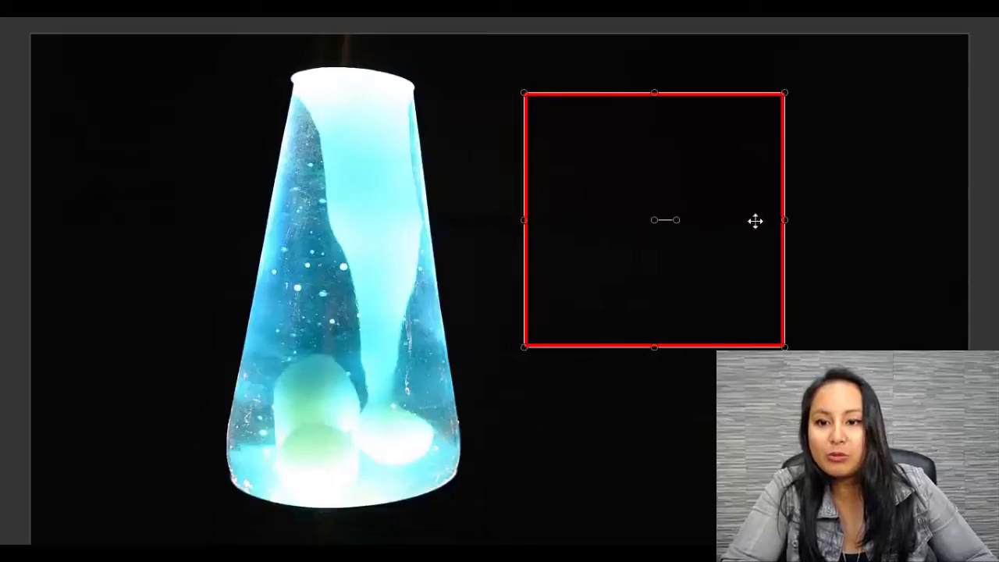
drag(786, 220, 861, 220)
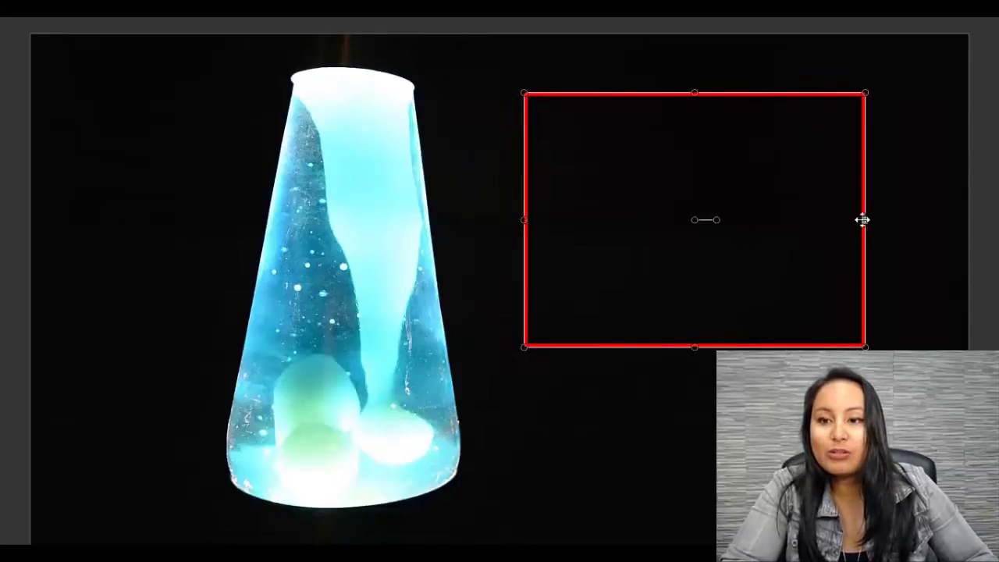
click(880, 167)
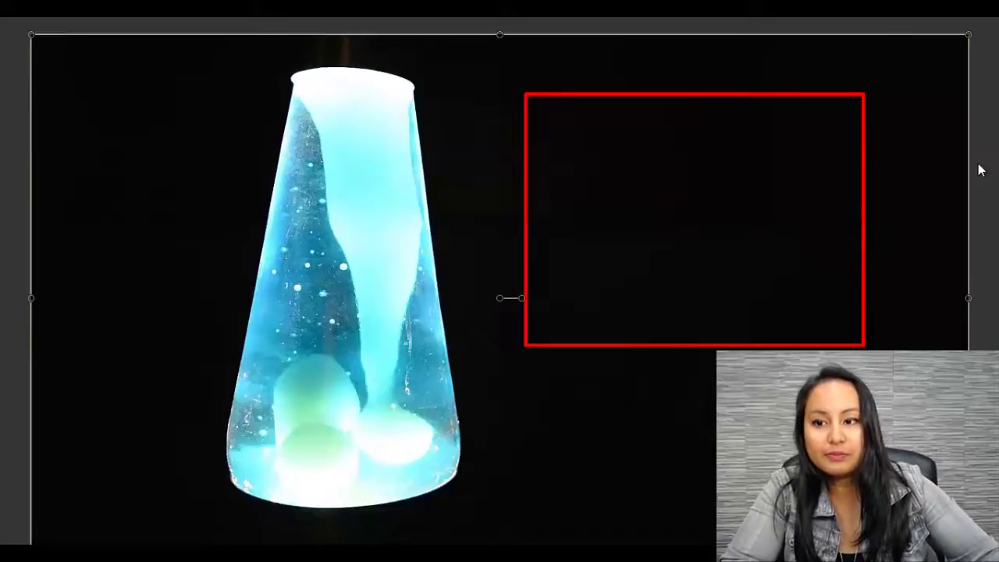
key(Escape)
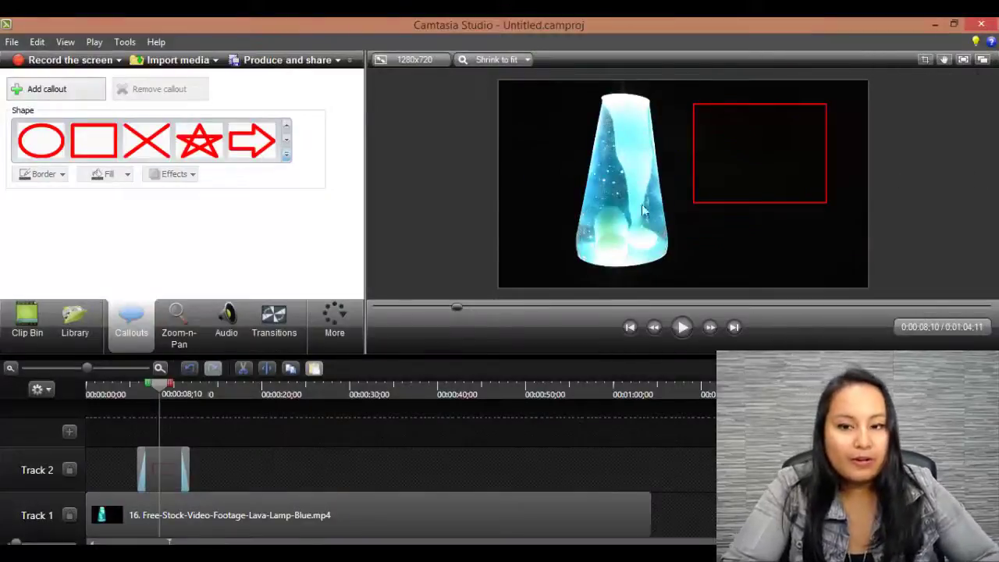
- Change the rectangle callout's border to the bright purple of the color palette
click(162, 477)
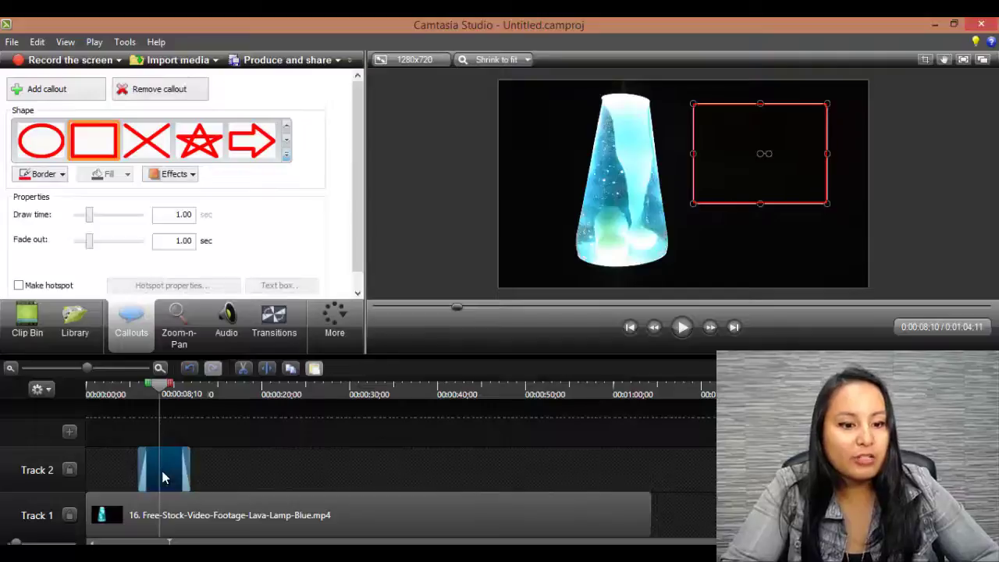
click(53, 180)
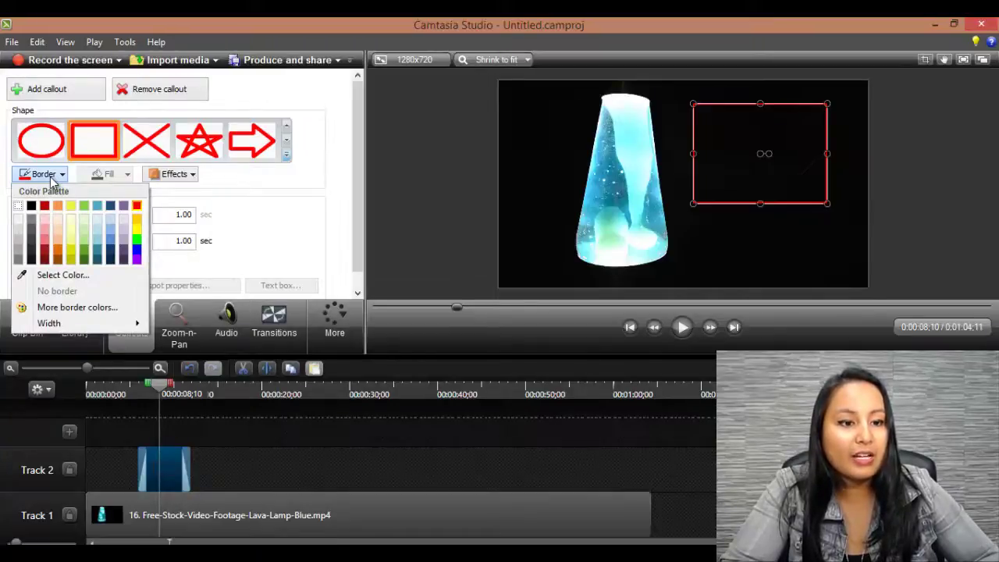
click(139, 261)
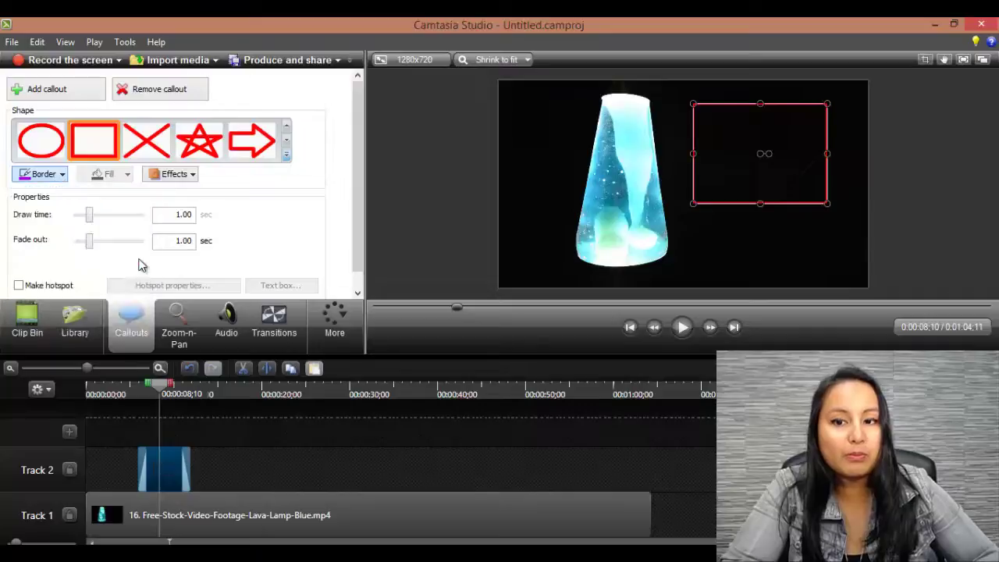
- Recolor the rectangle callout's border with a light cyan sampled from the lava lamp, and deselect it
click(62, 176)
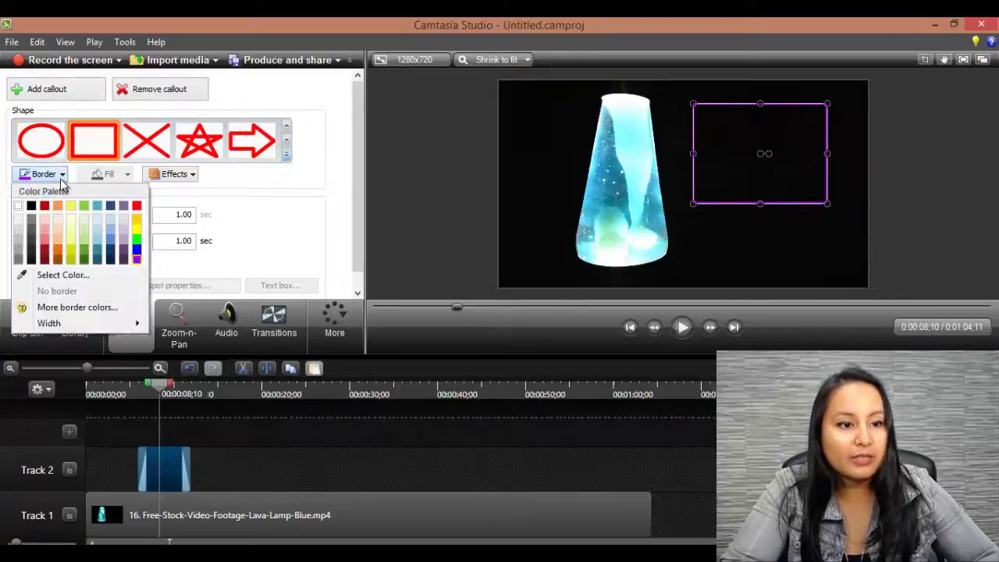
click(50, 281)
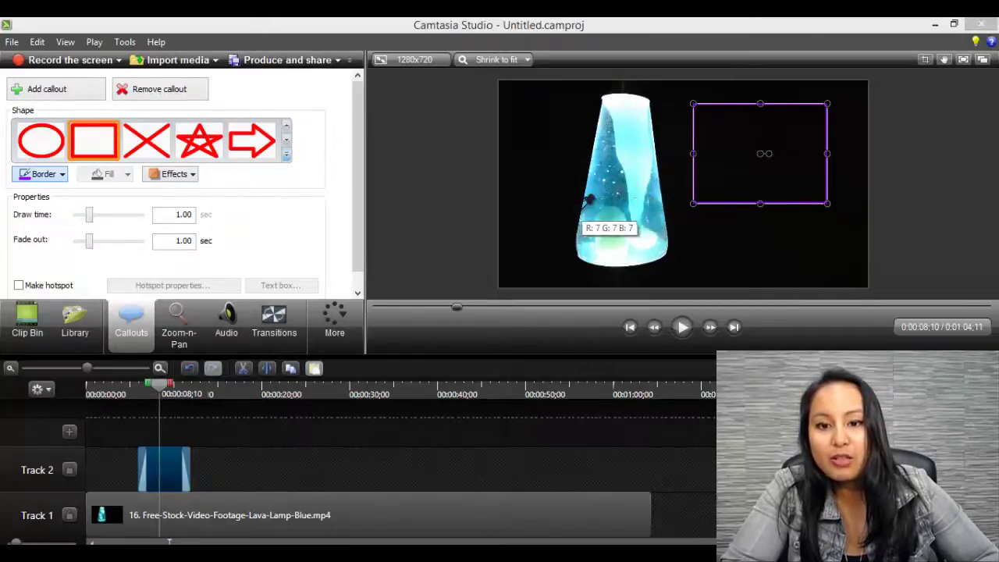
click(636, 184)
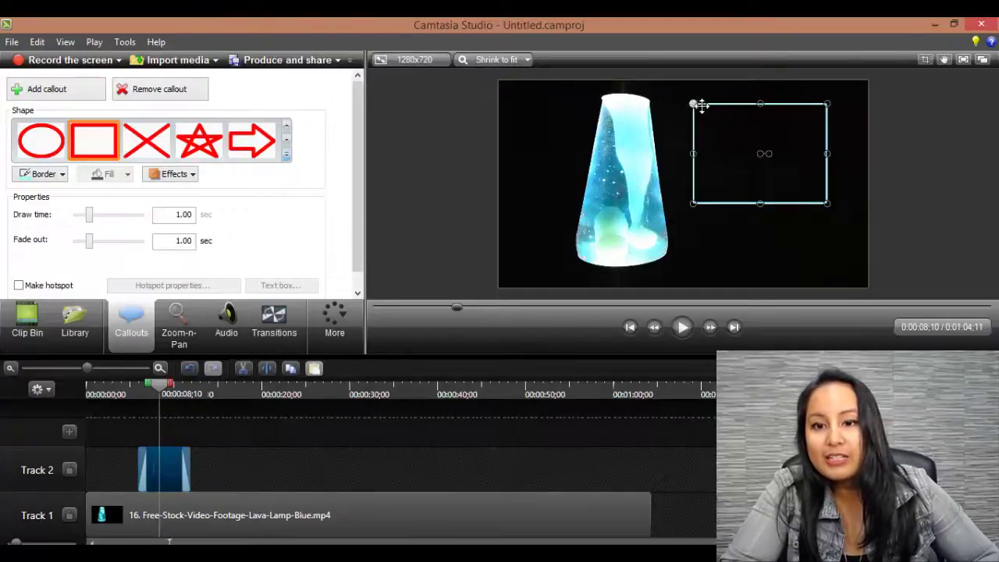
click(682, 149)
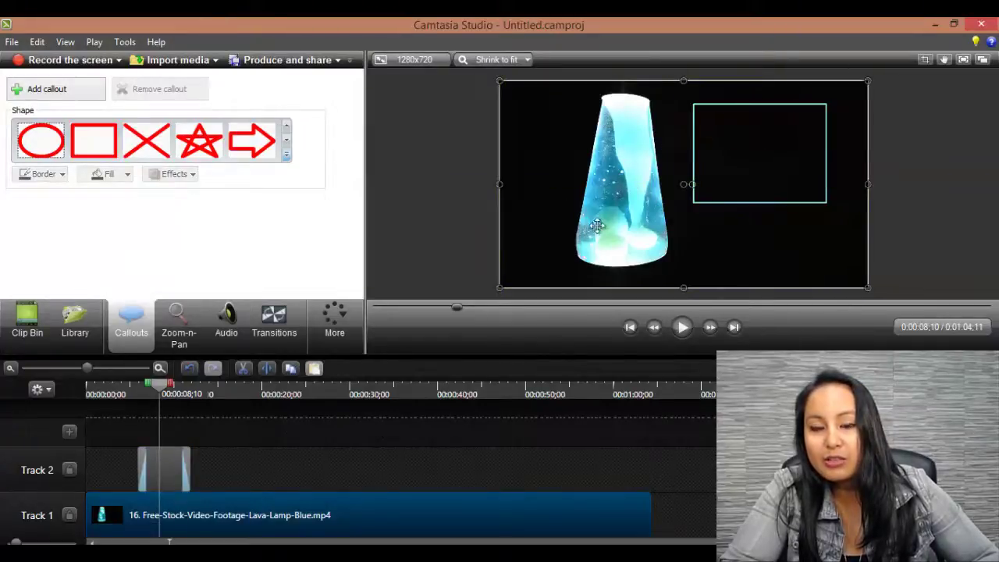
click(436, 234)
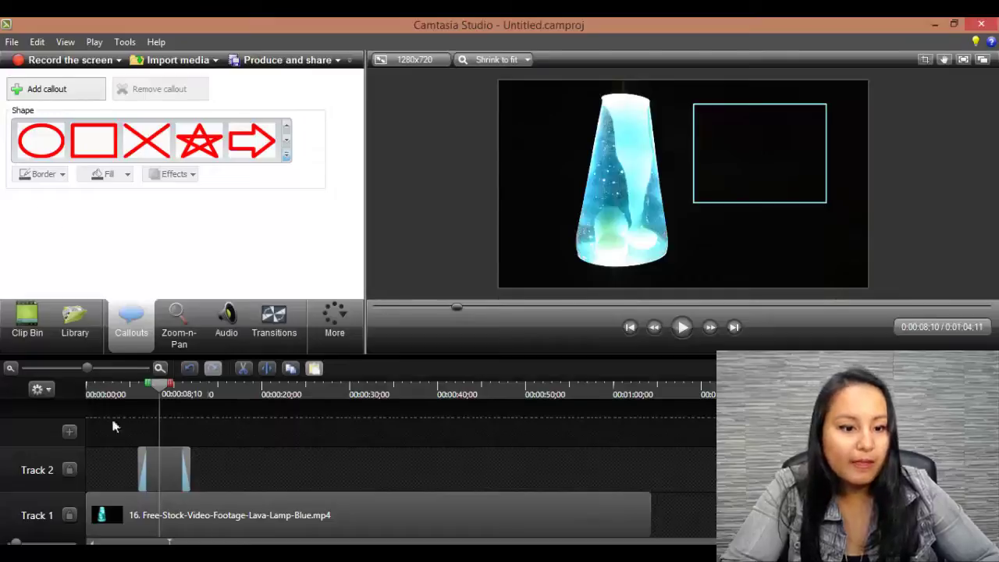
- Set the rectangle callout's border to the blue-violet basic color (Red 85, Green 0, Blue 255) among the additional border colors
click(174, 466)
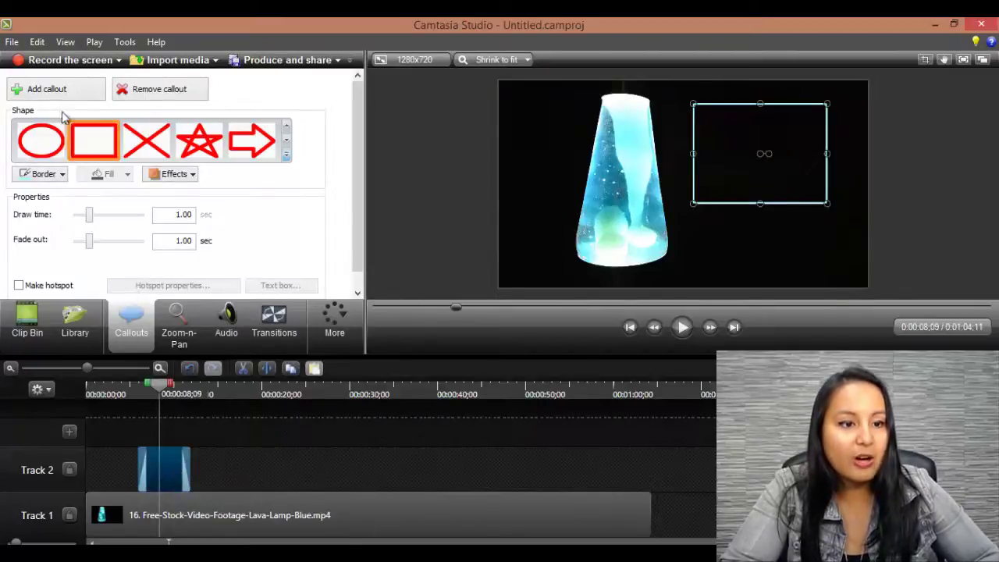
click(51, 175)
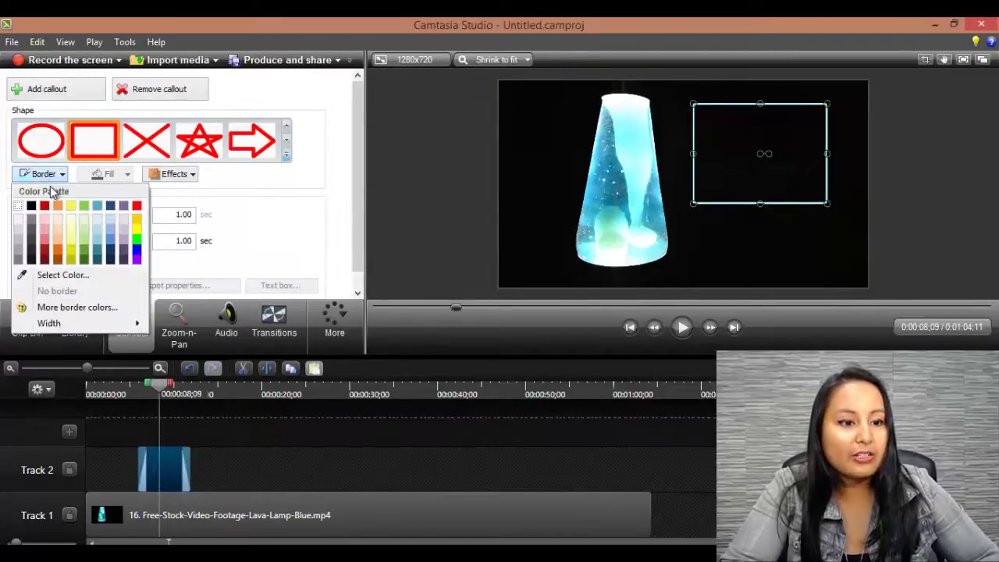
click(74, 309)
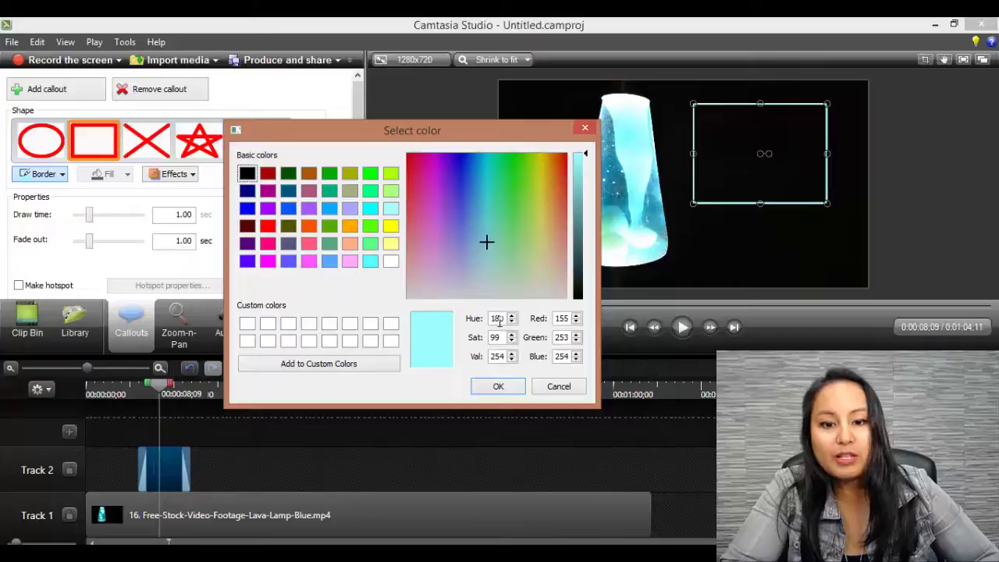
drag(500, 321, 487, 356)
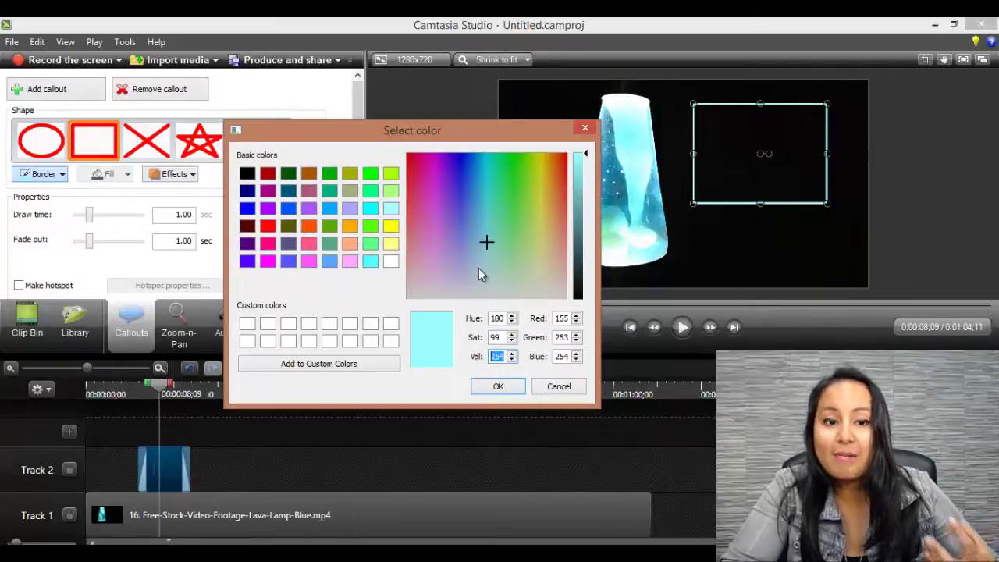
click(247, 262)
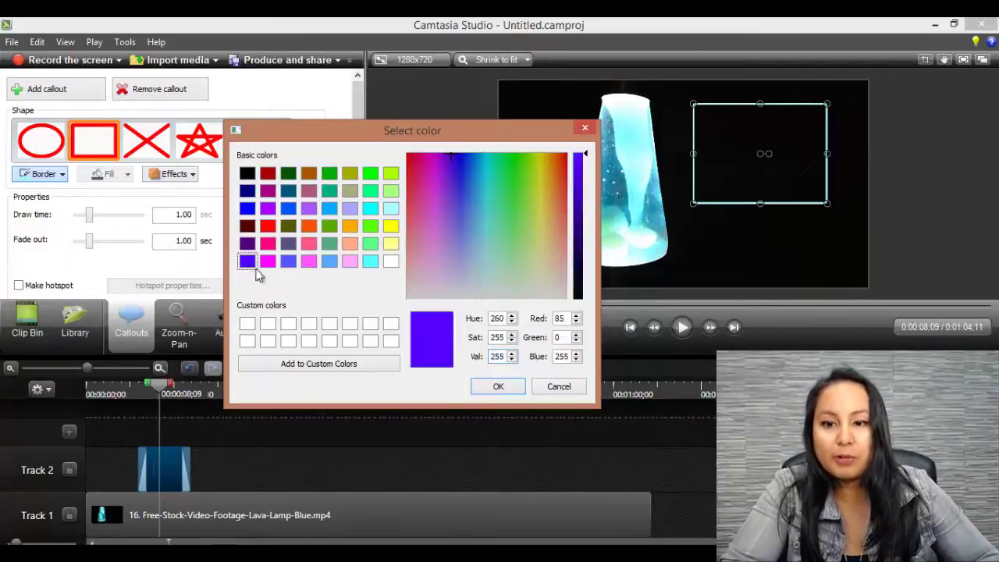
click(492, 387)
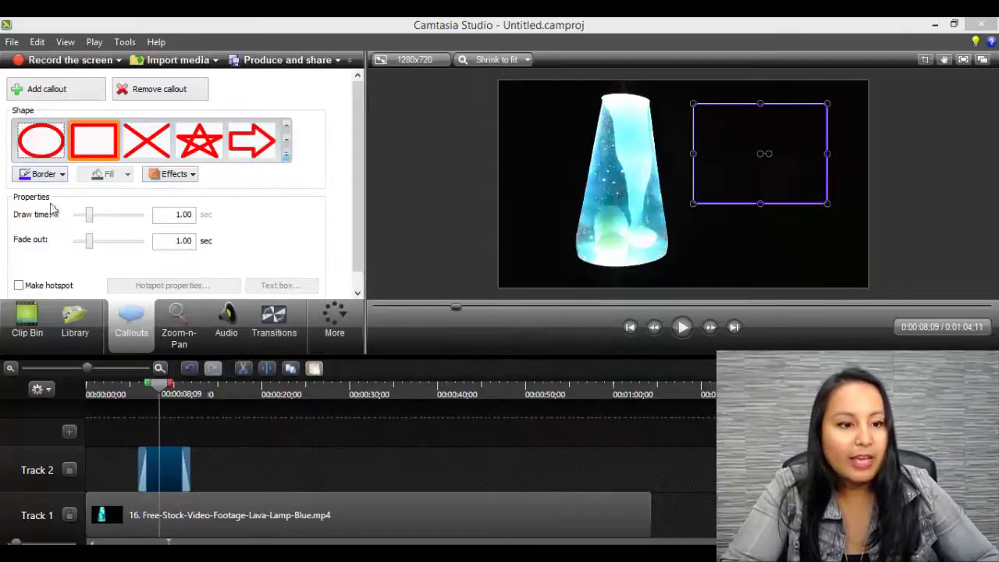
- Set the rectangle callout's border width to 9 px
click(58, 177)
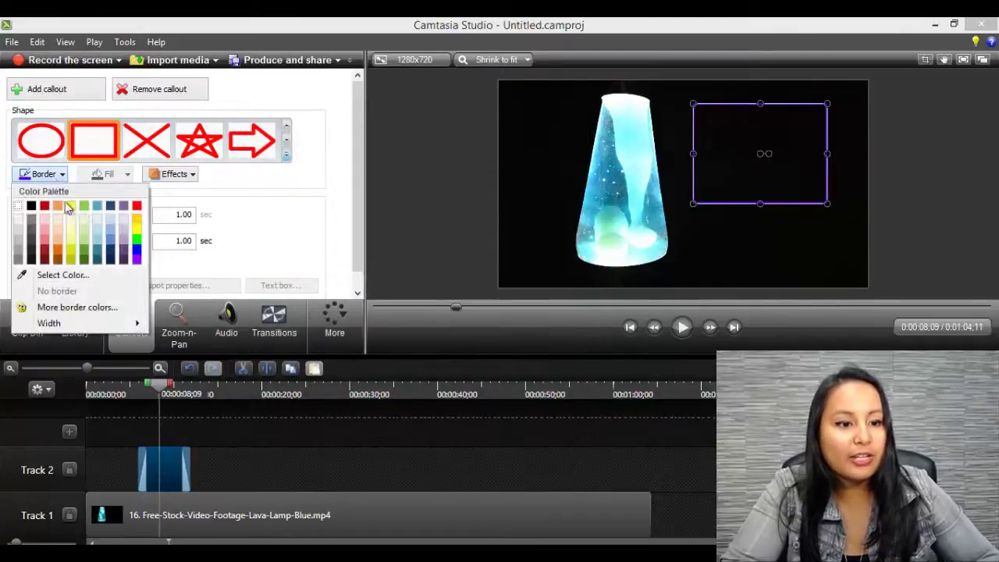
mouse_move(103, 326)
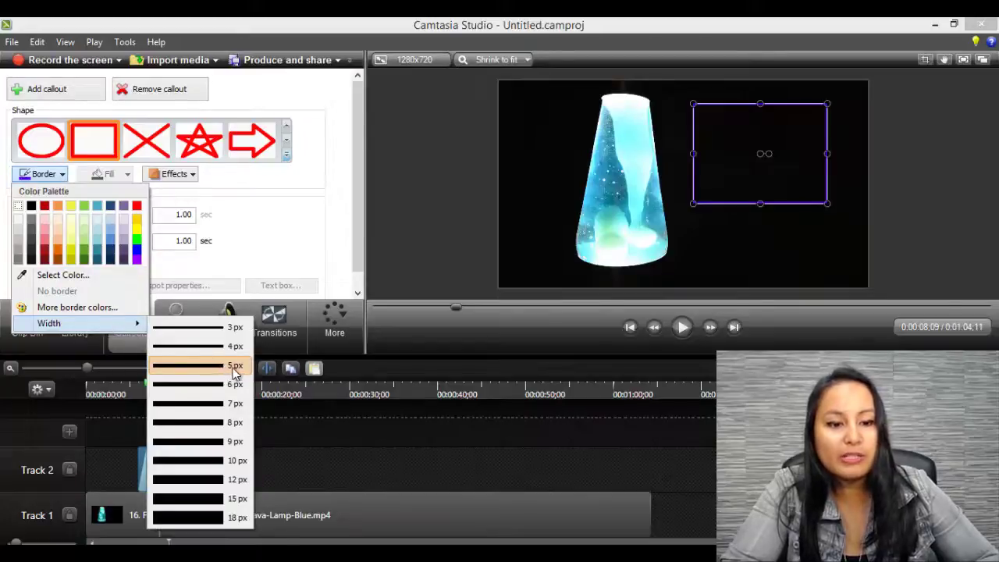
click(234, 441)
- Thicken the rectangle callout's border to 15 px and extend its near edge closer to the lava lamp
click(54, 174)
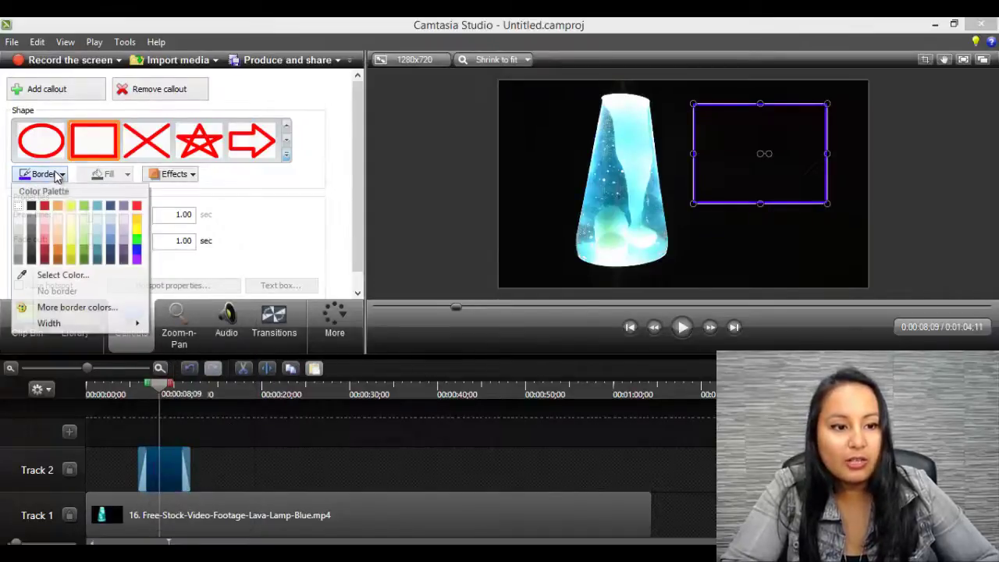
mouse_move(48, 331)
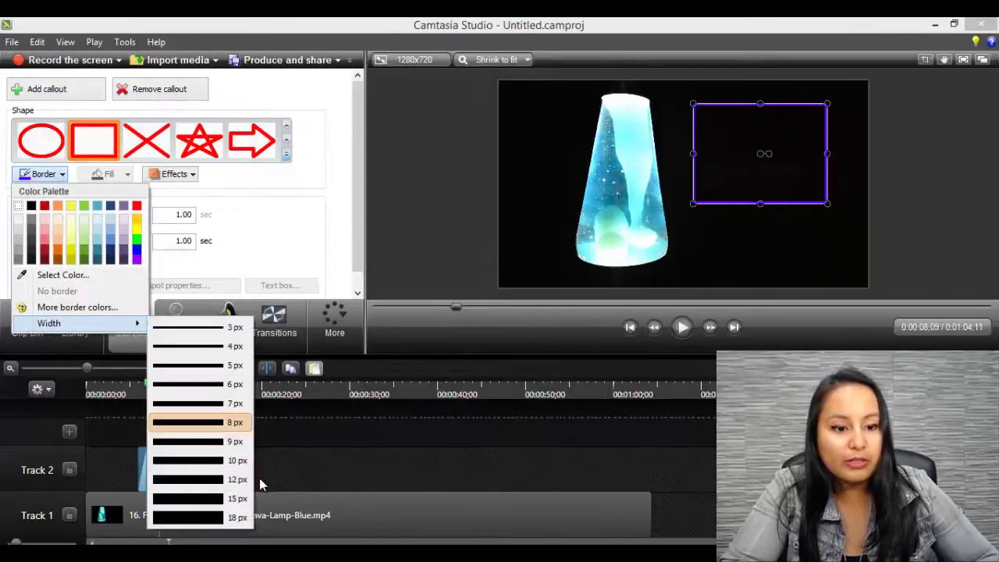
click(231, 497)
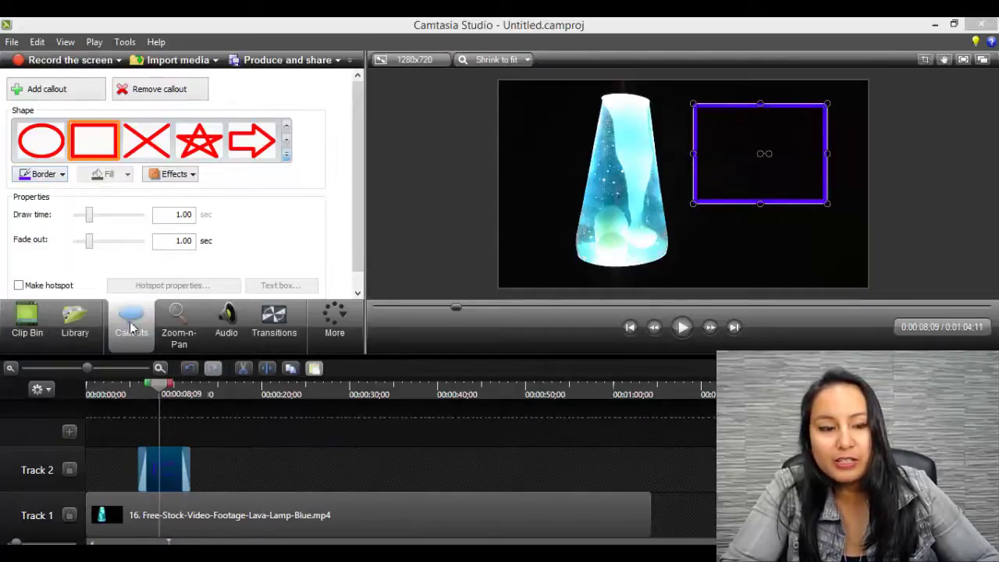
drag(692, 154, 675, 153)
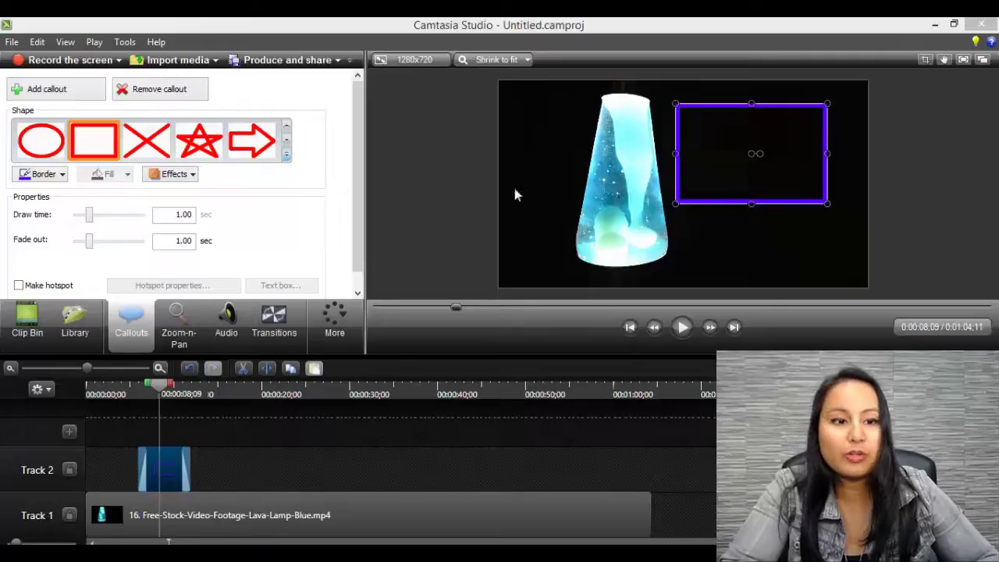
click(191, 175)
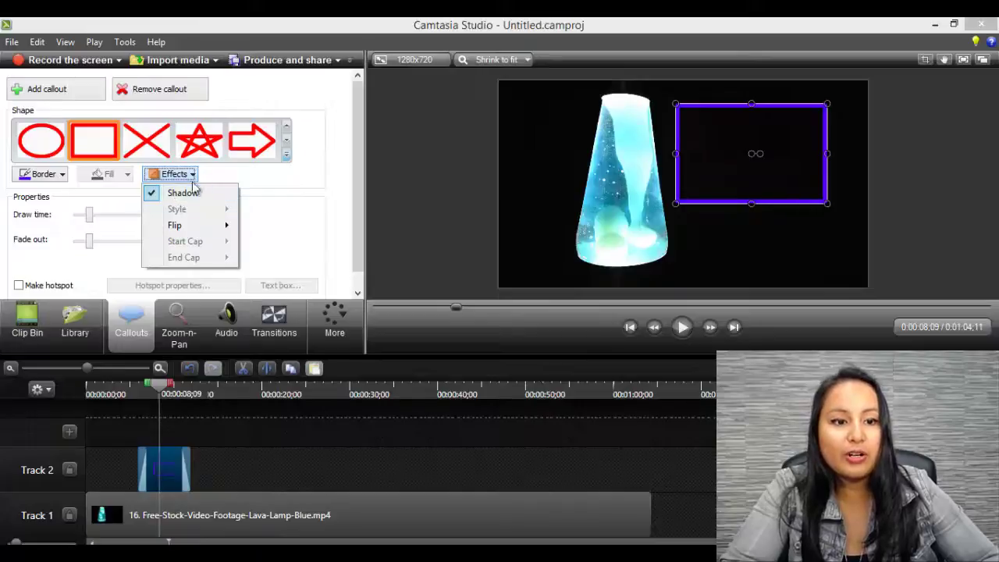
click(307, 185)
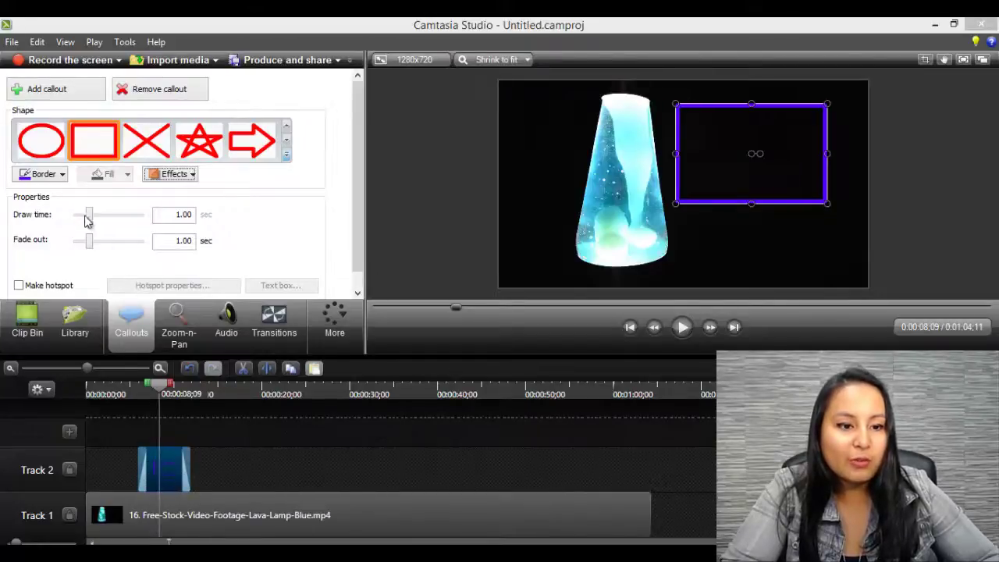
- Play back the rectangle callout's draw-in from its start and its fade-out near its end
drag(158, 386, 142, 391)
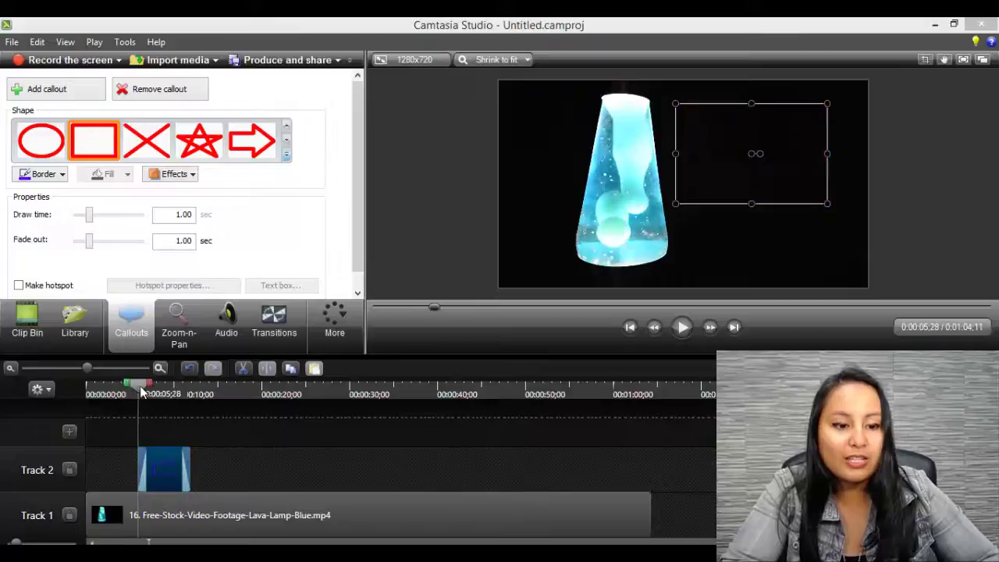
click(682, 327)
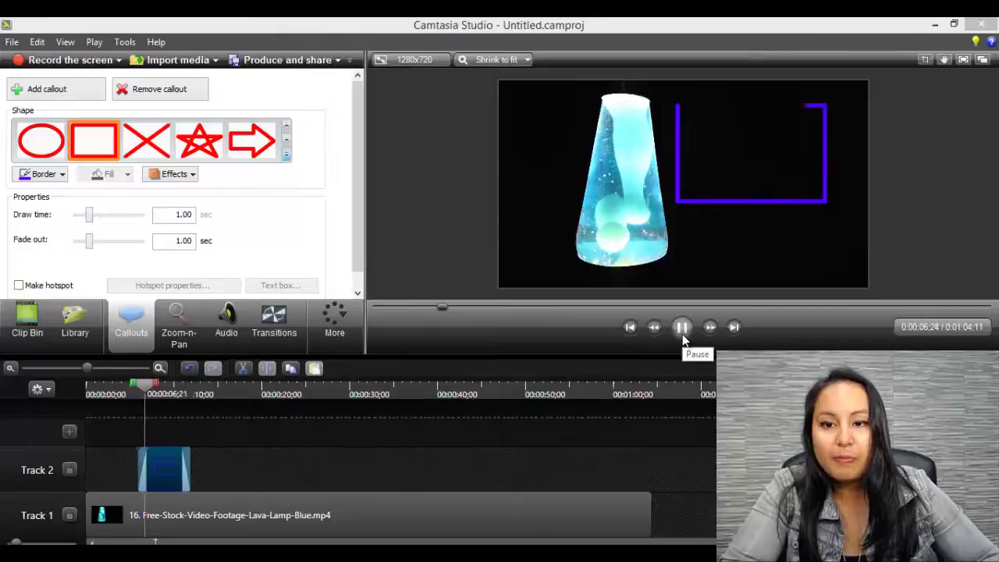
click(682, 328)
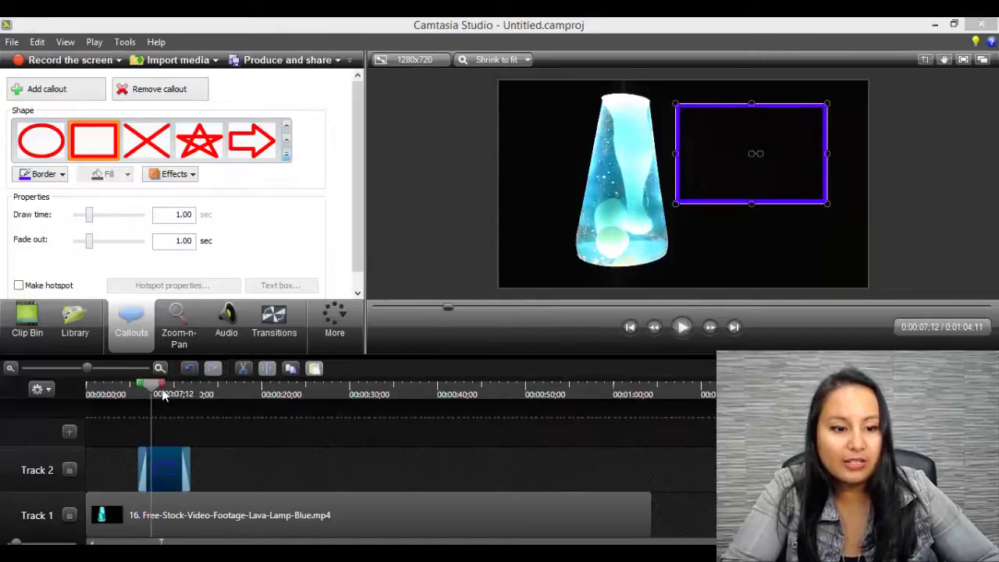
drag(144, 385, 178, 392)
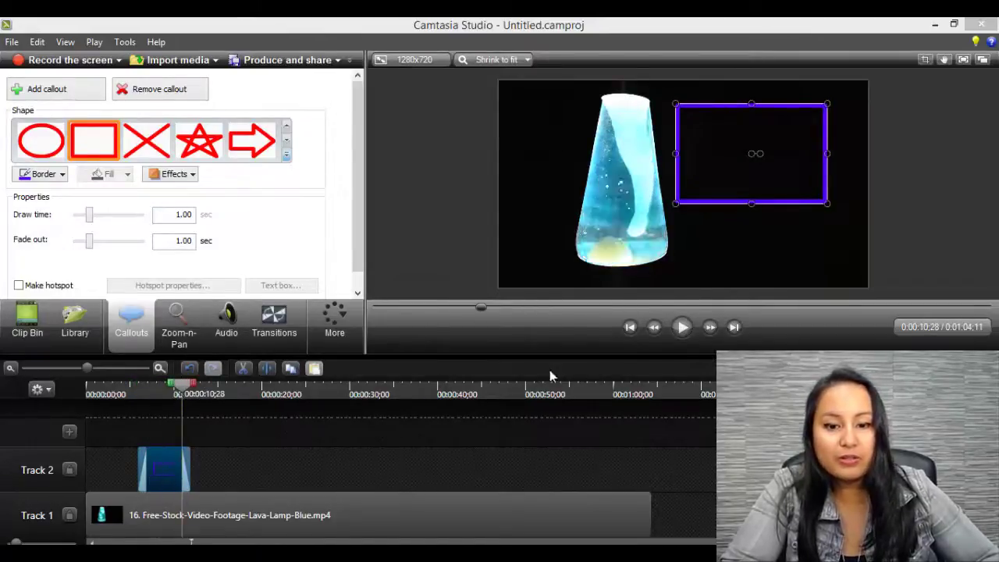
click(686, 328)
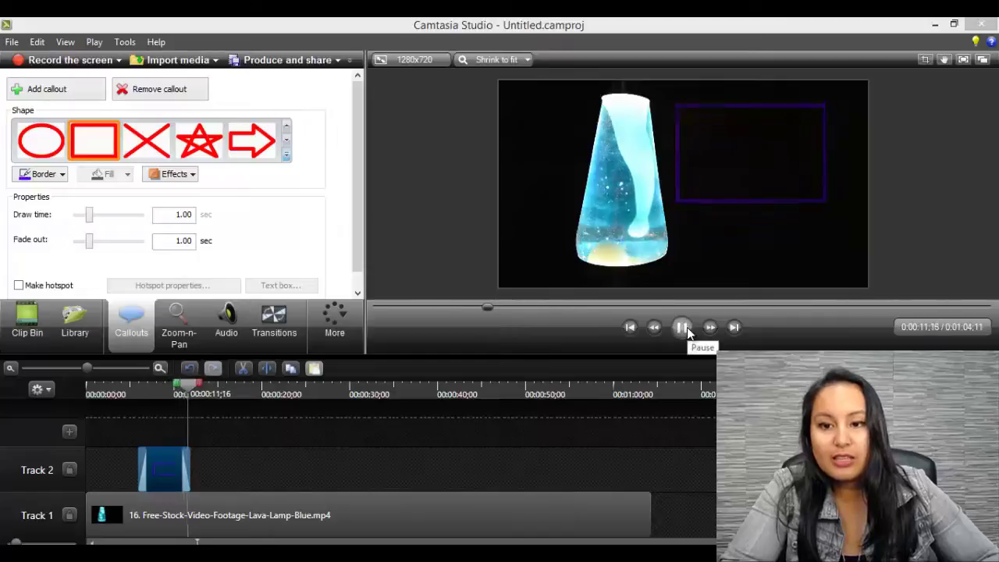
click(682, 327)
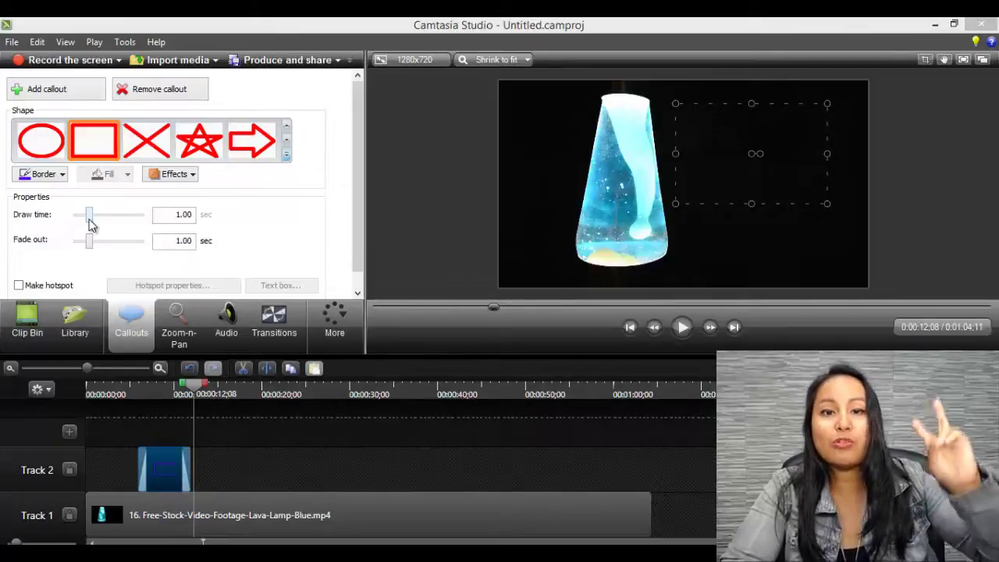
- Set the rectangle callout's draw time and fade-out to 0.00 sec, and play it back from just before its start
mouse_move(87, 216)
mouse_down()
mouse_move(76, 216)
mouse_move(77, 241)
mouse_up()
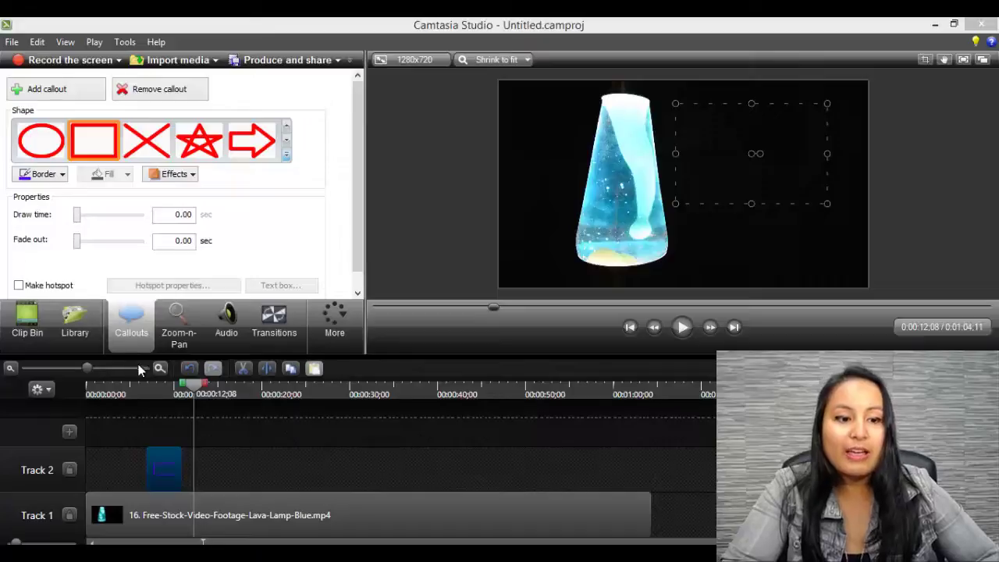
click(136, 394)
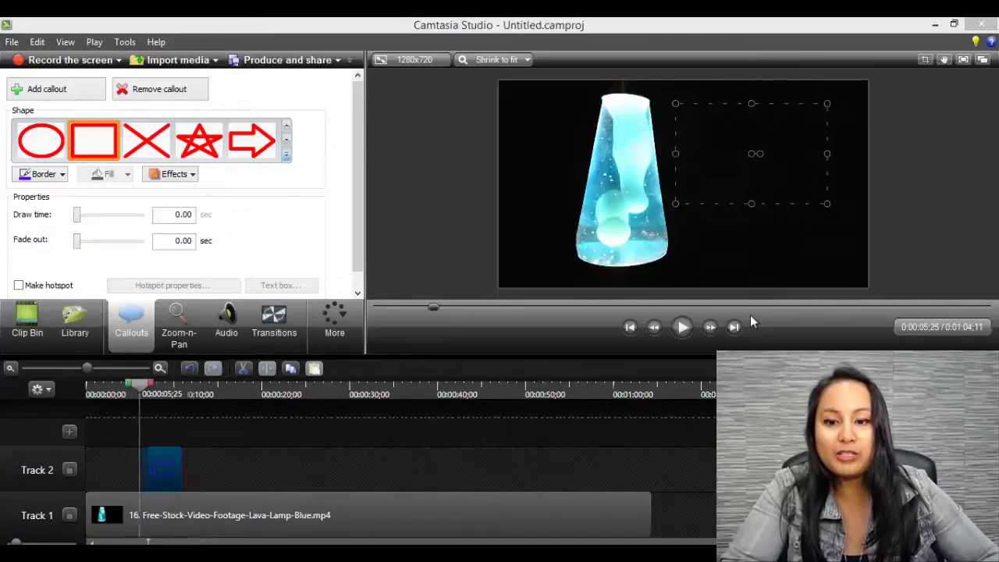
click(682, 328)
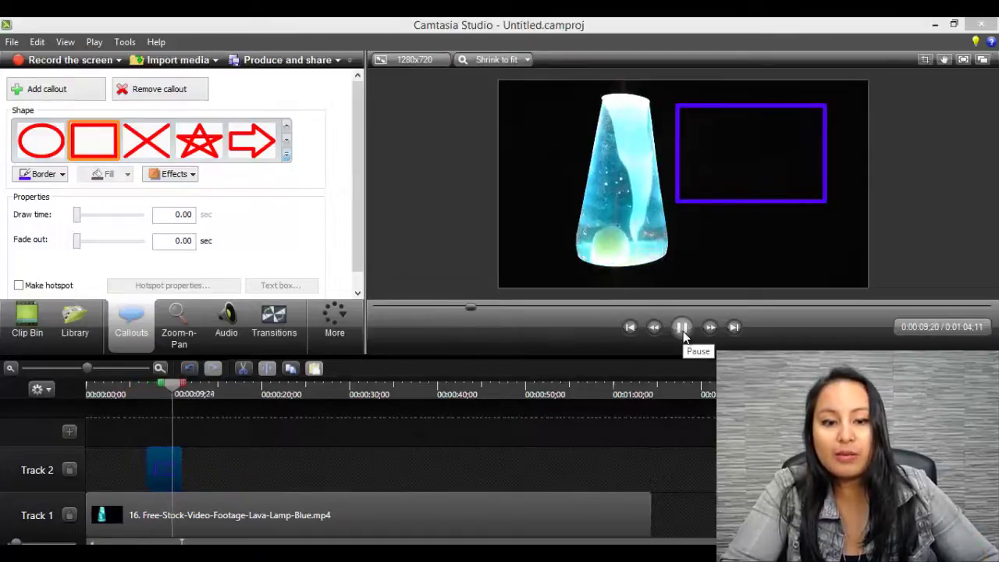
click(683, 329)
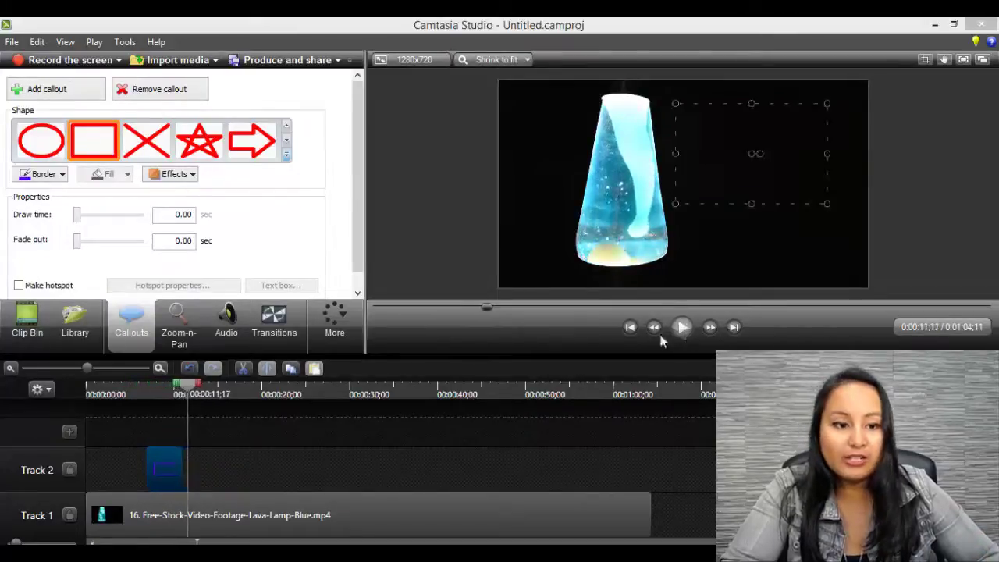
mouse_move(78, 219)
mouse_down()
mouse_move(121, 228)
mouse_move(77, 223)
mouse_up()
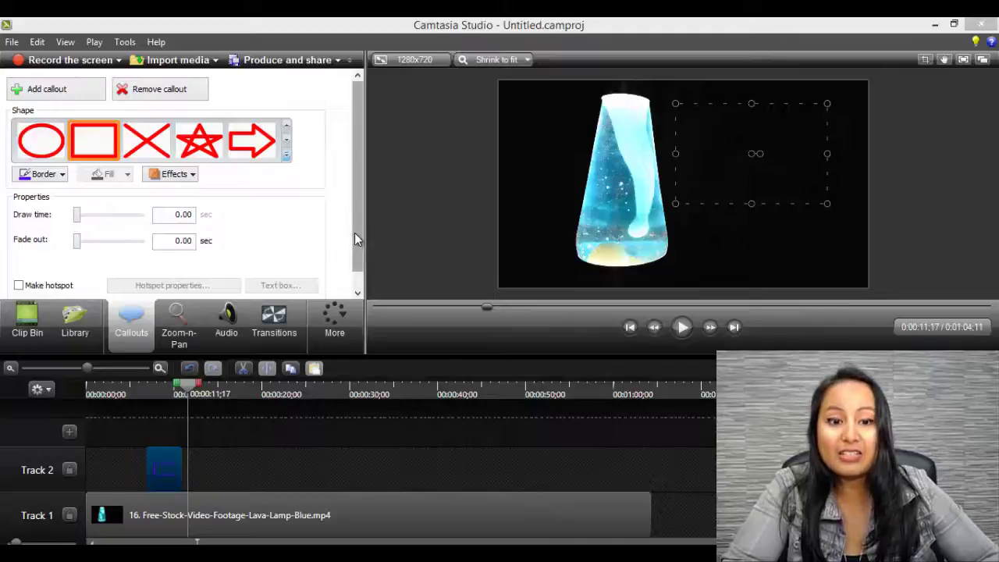
- Add a Simple Rectangle callout on Track 2 at 0:00:13;14, after the sketch-motion callout, and fill it with off-white
click(205, 386)
click(217, 461)
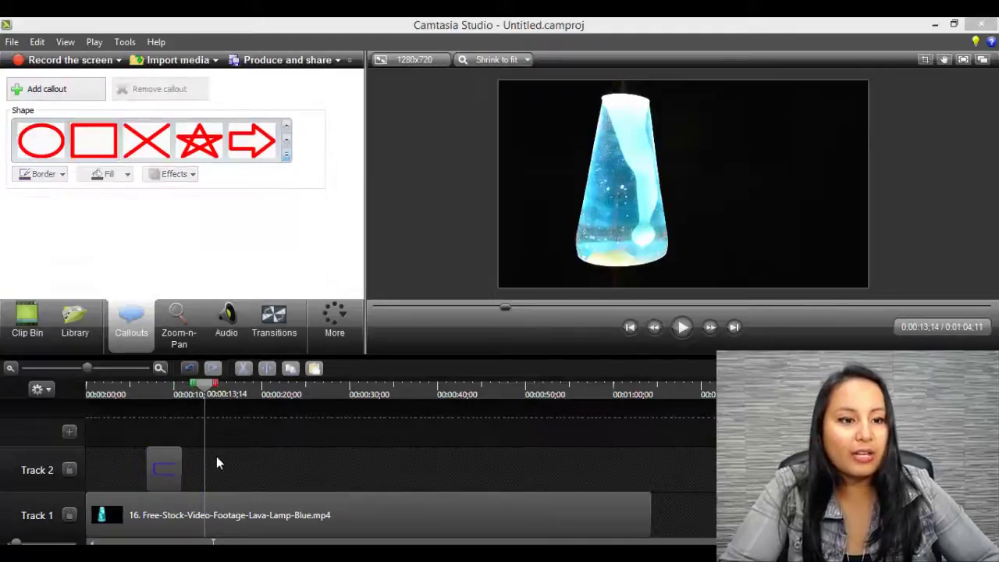
click(285, 155)
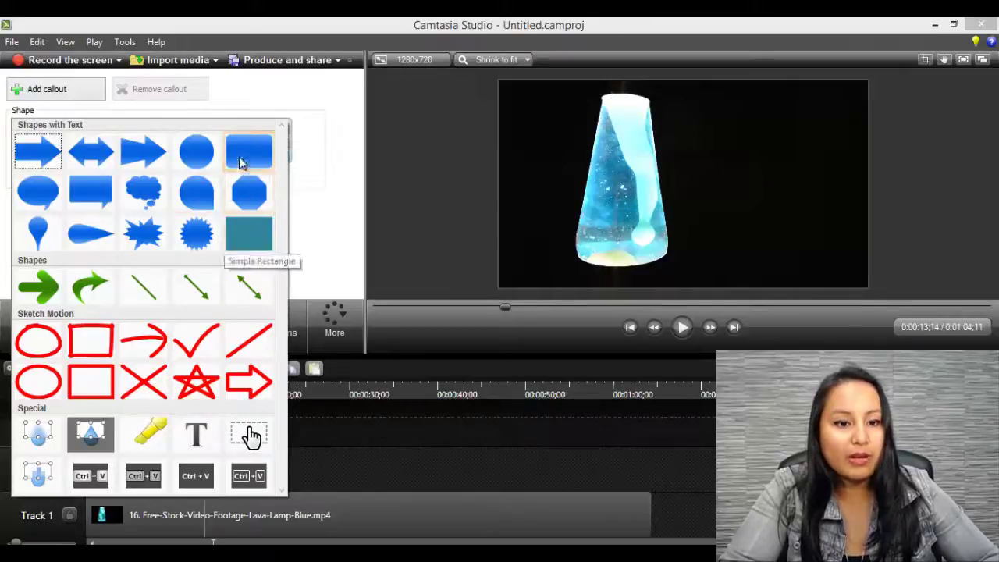
click(246, 226)
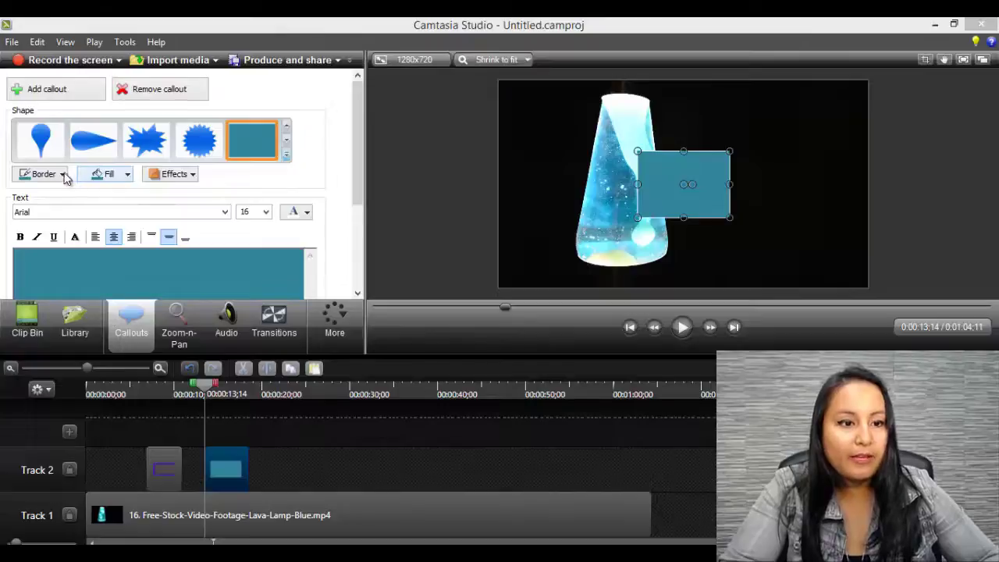
click(104, 175)
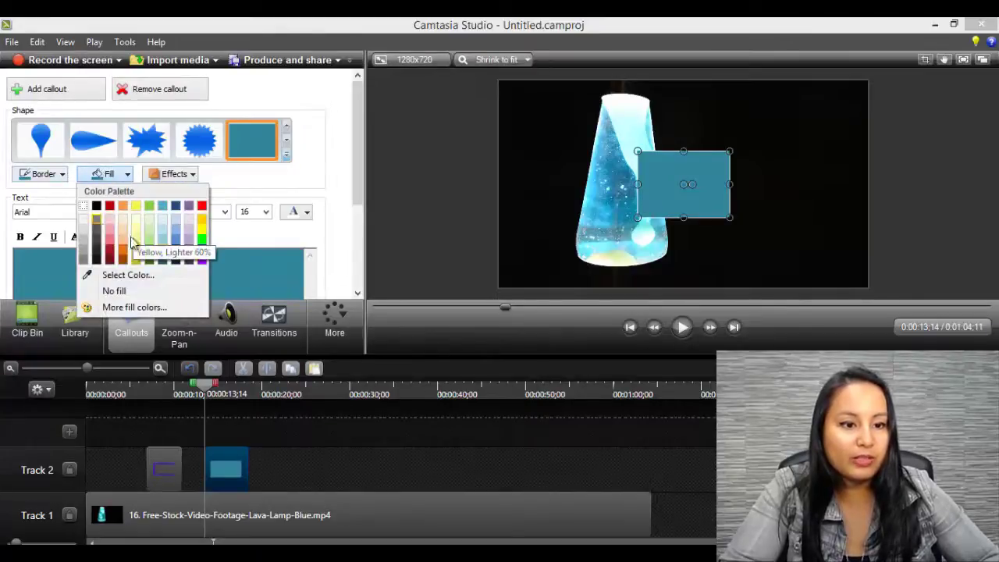
click(85, 221)
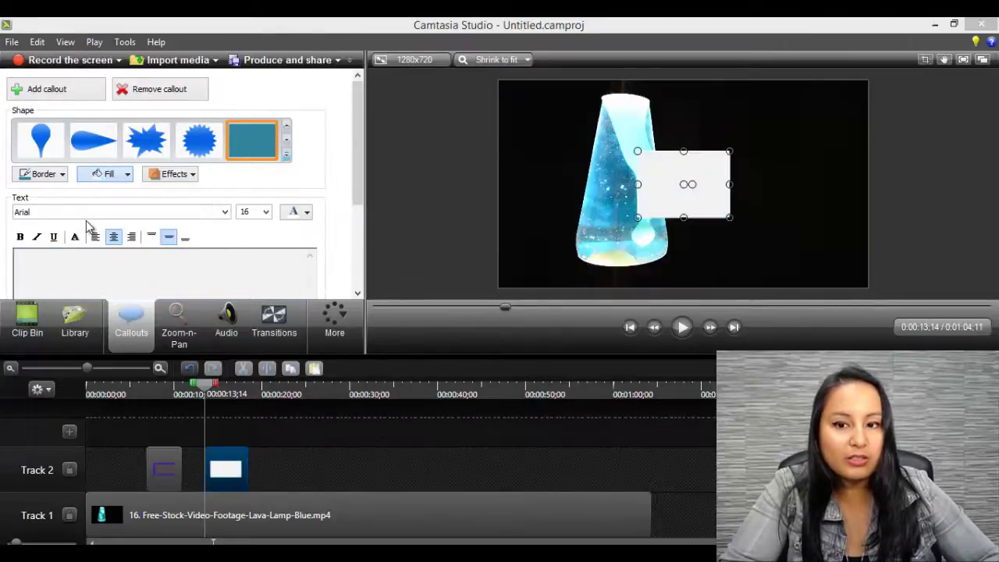
- Give the Simple Rectangle callout a purple border 8 px wide, and move it clear of the lava lamp to its right
click(54, 175)
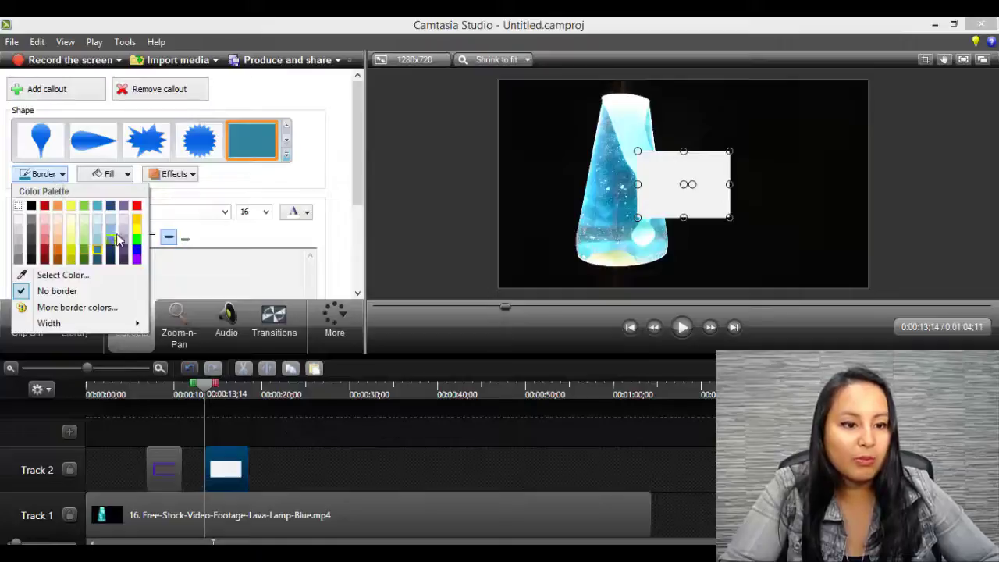
click(137, 256)
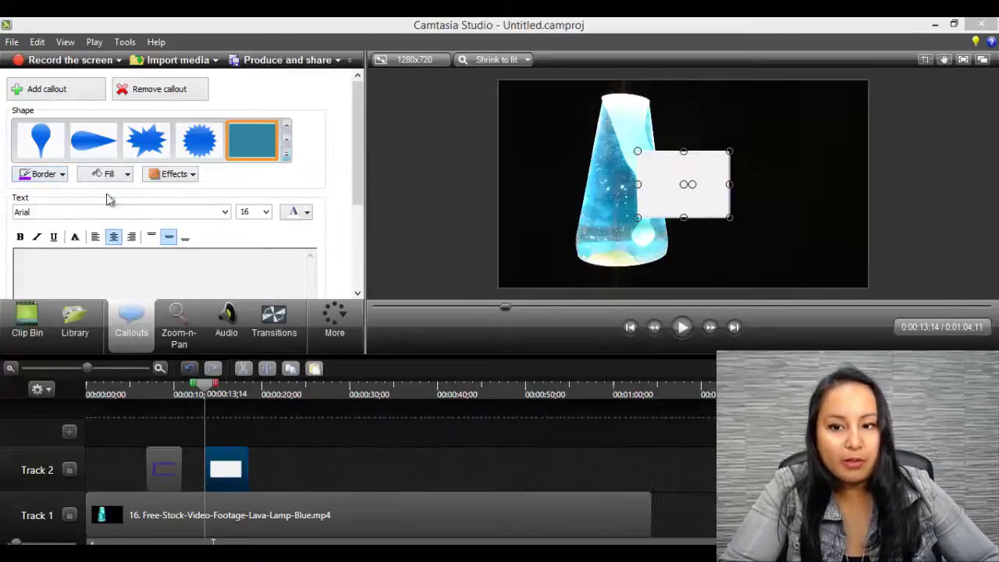
click(64, 174)
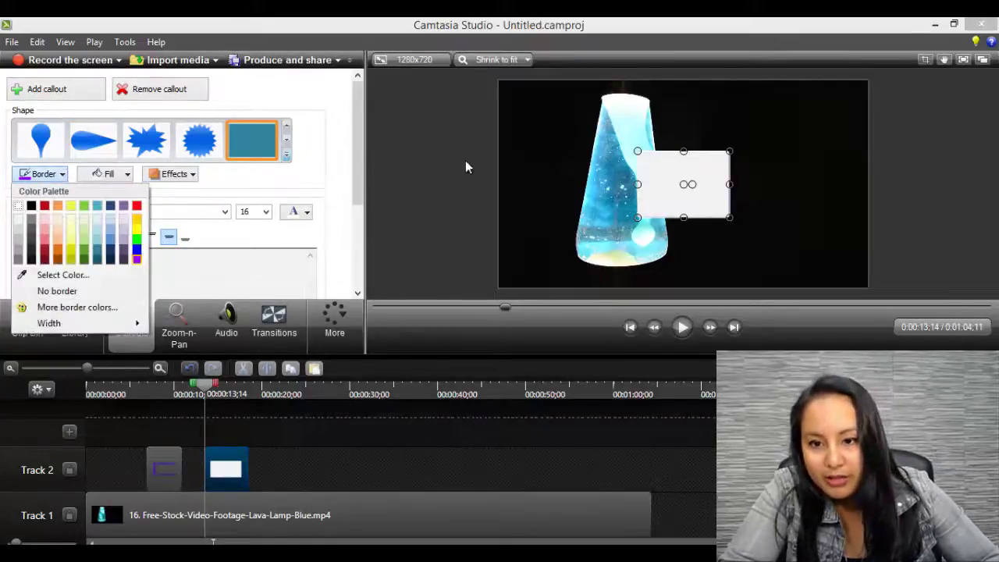
mouse_move(105, 327)
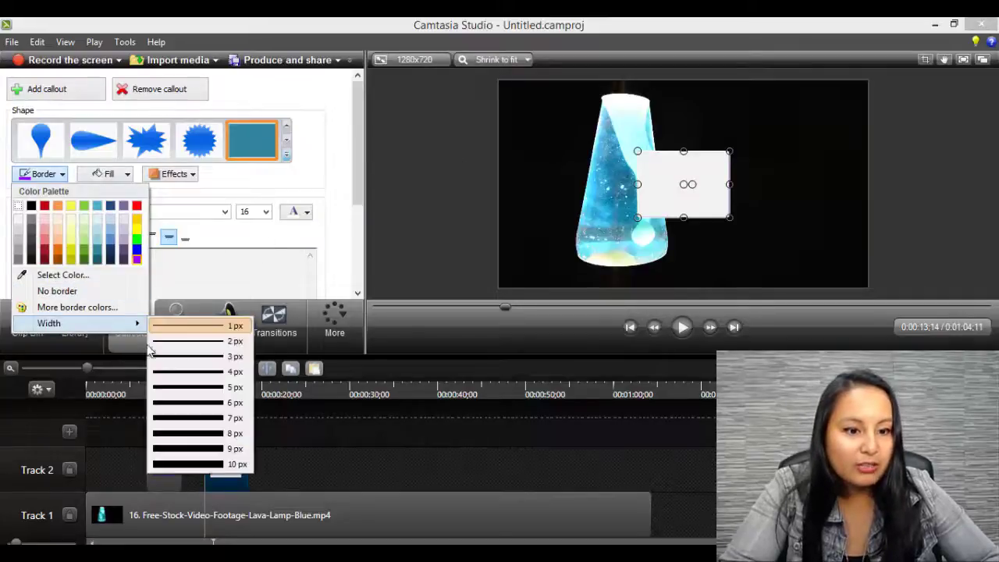
click(236, 434)
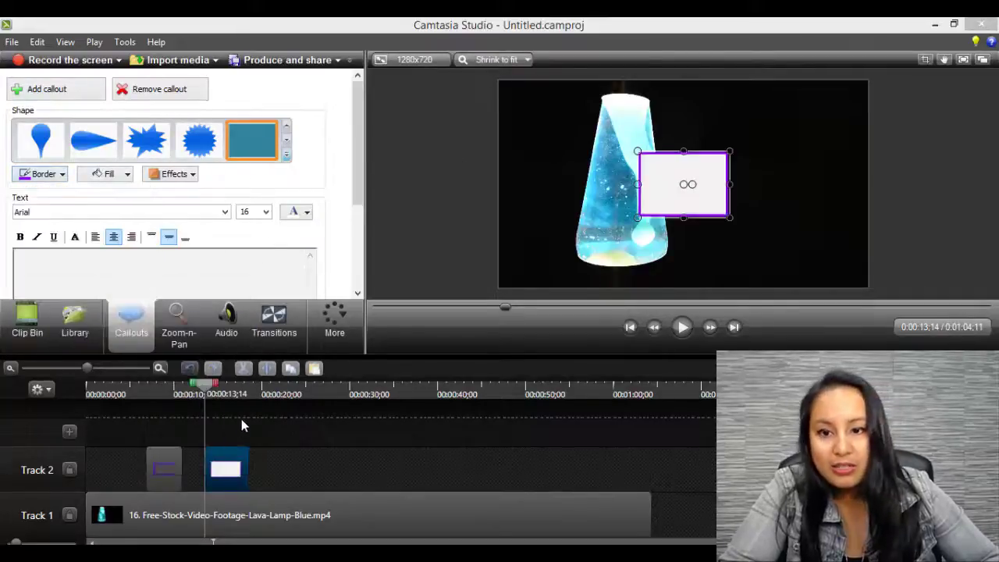
drag(652, 188, 724, 160)
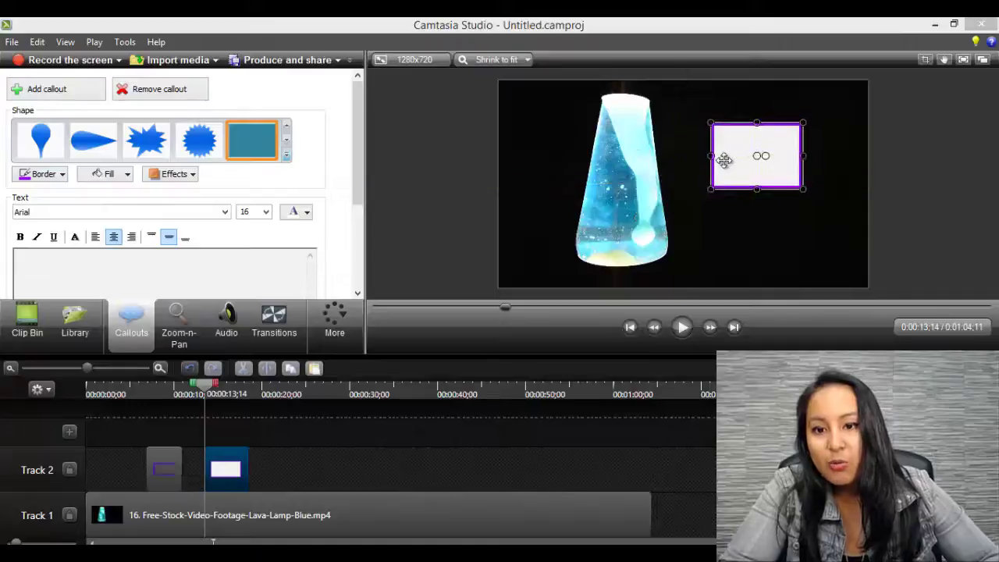
click(677, 159)
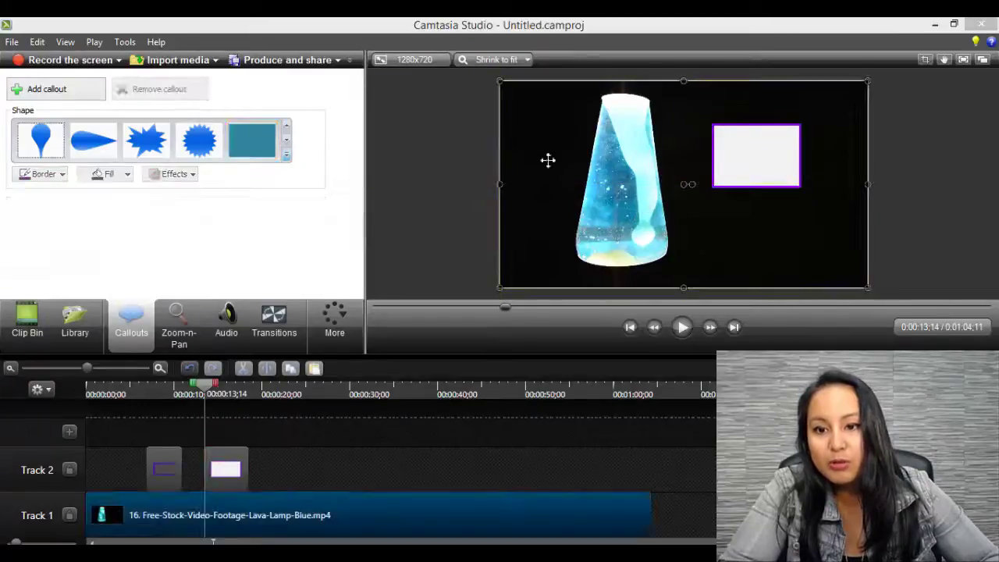
click(173, 174)
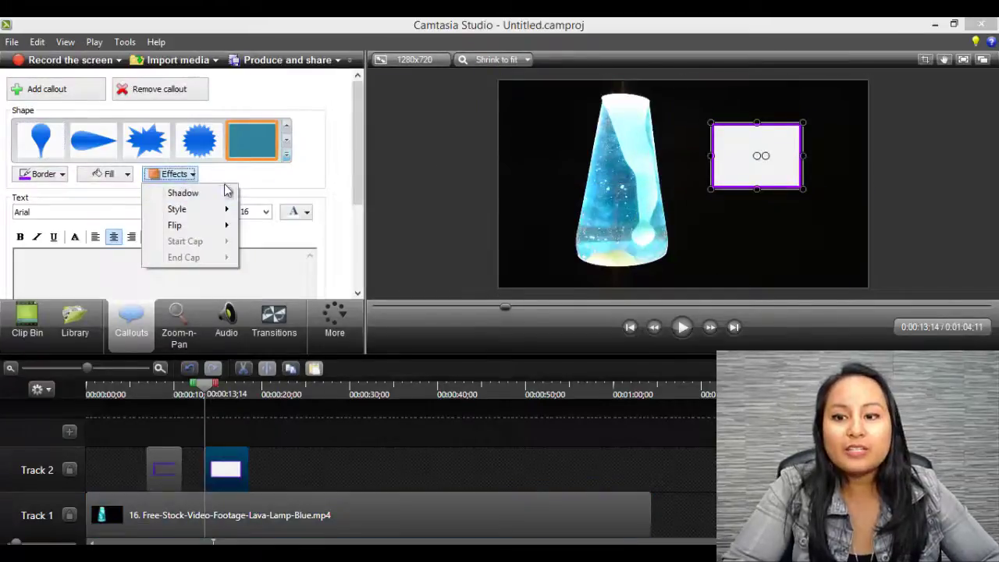
mouse_move(197, 211)
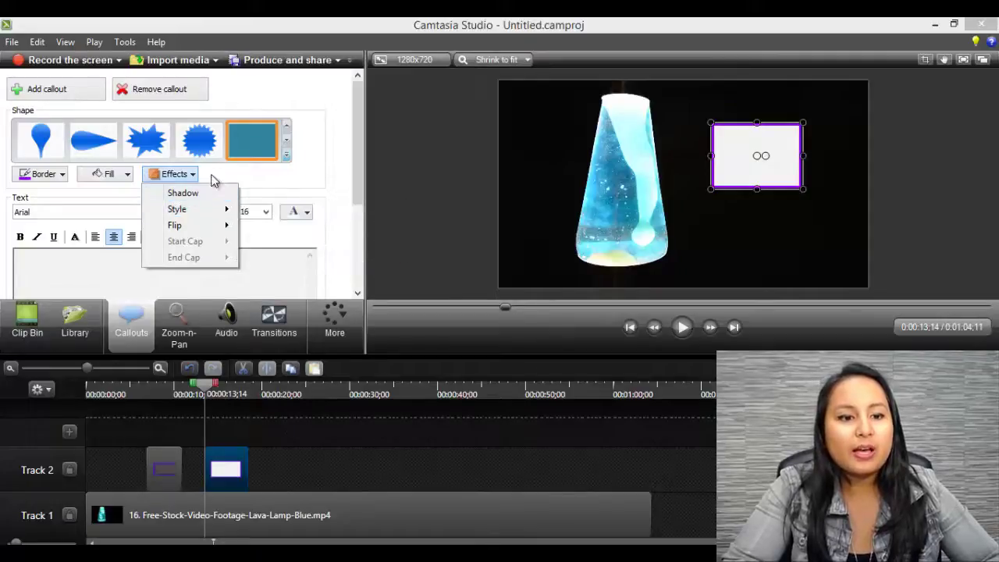
click(211, 174)
- Give the off-white rectangle callout a short fade-in and a longer fade-out, and deselect it with the playhead at 0:00:15;15
drag(357, 186, 355, 280)
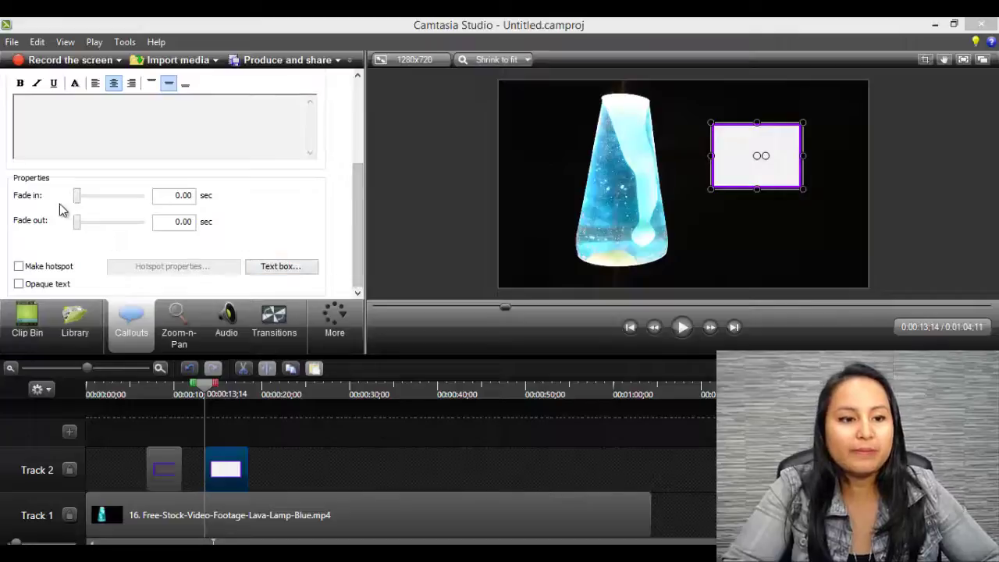
drag(70, 195, 125, 226)
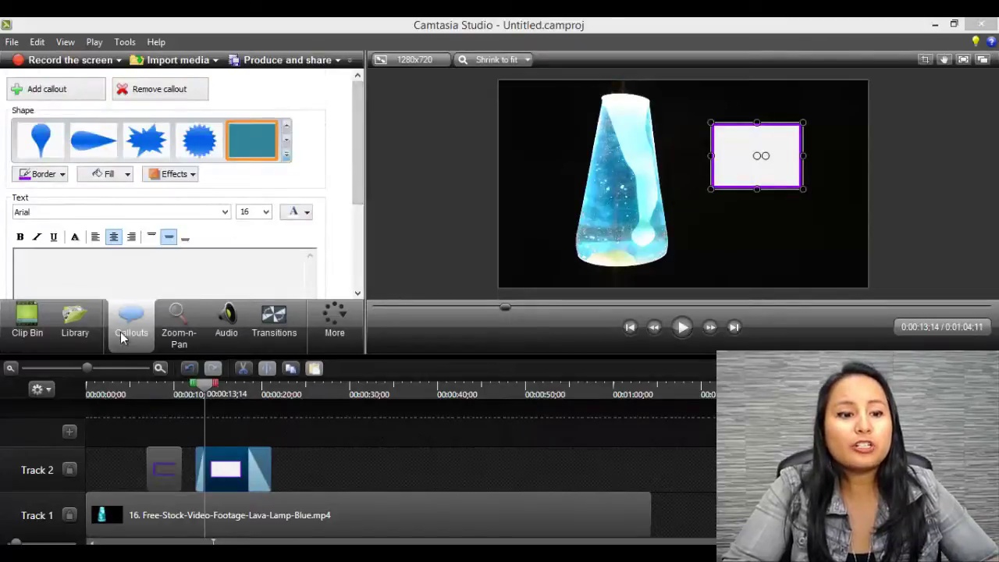
click(223, 392)
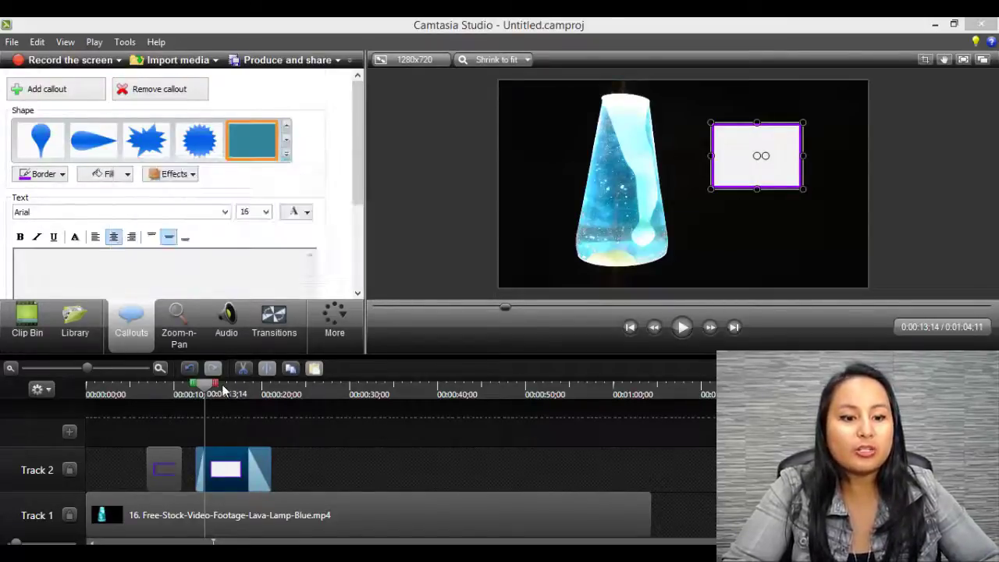
click(299, 454)
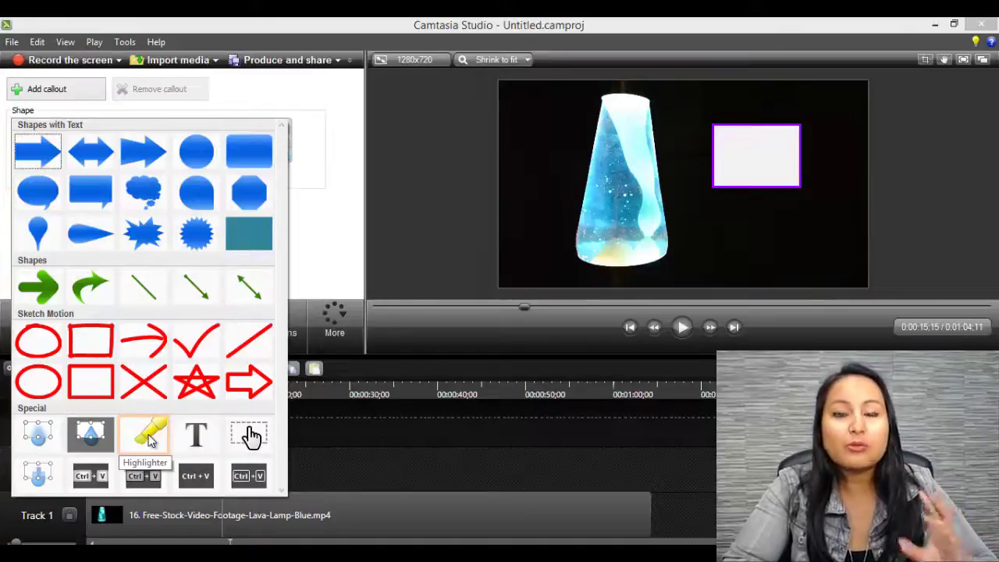
click(299, 404)
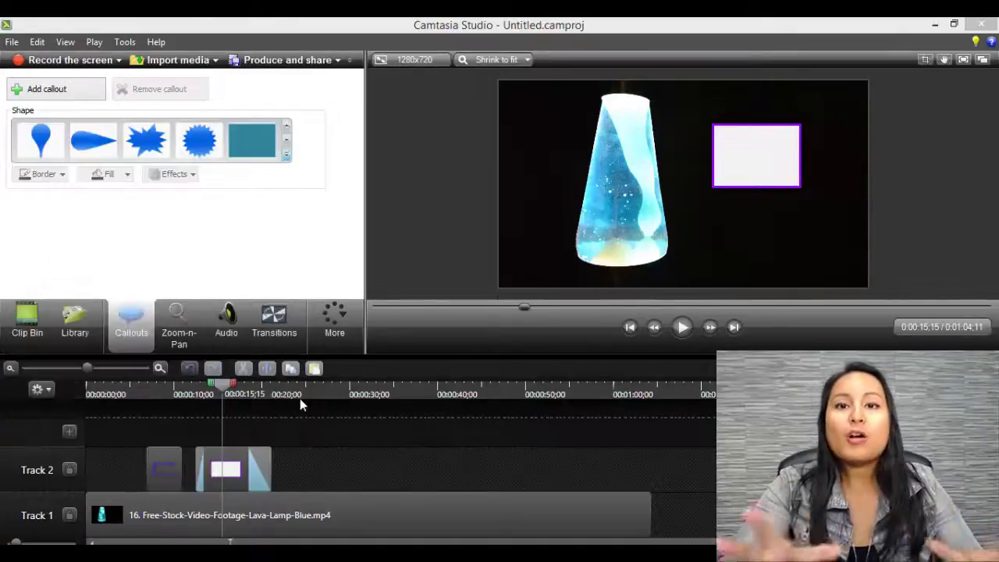